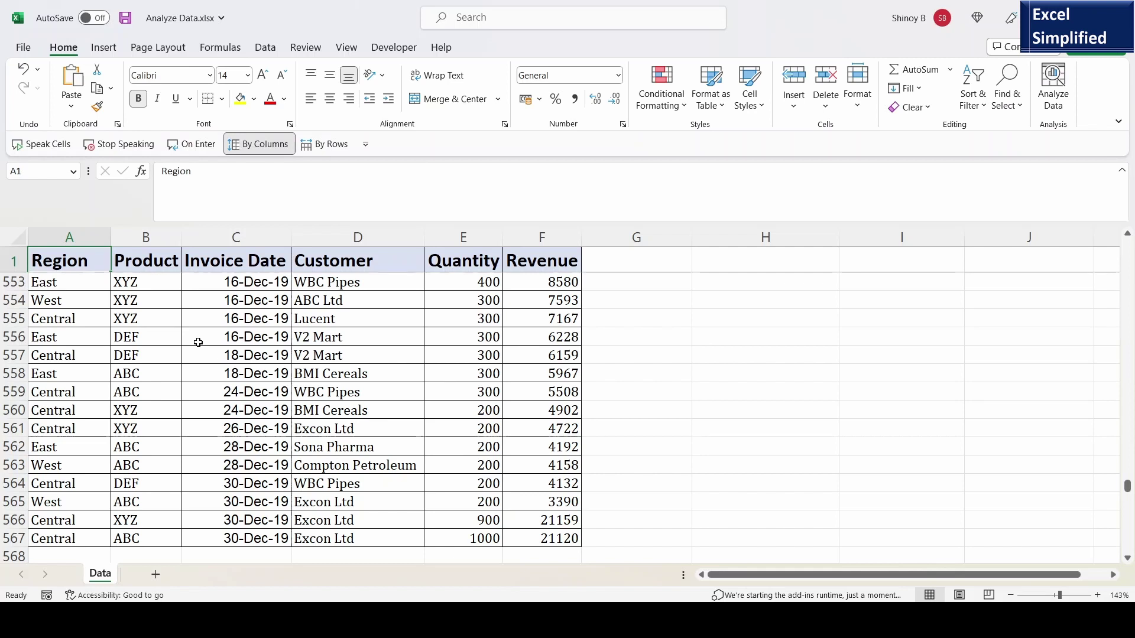
- Jump to the top of the sales data on the Data sheet with Ctrl+Home
{"action": "key", "text": "ctrl+Home"}
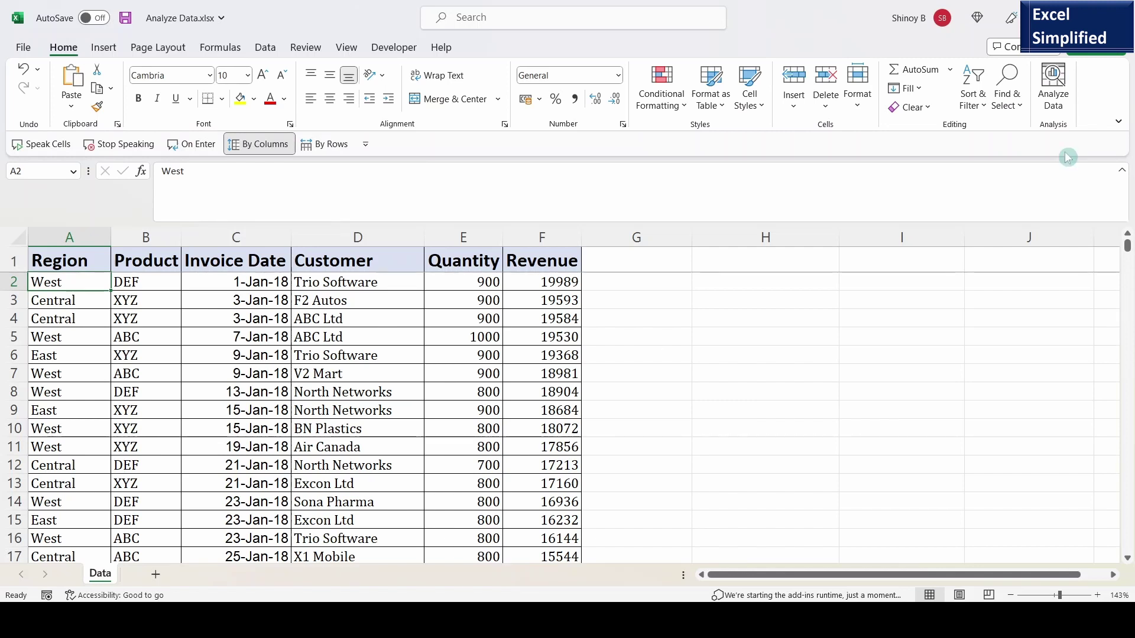
- Open the Analyze Data pane and browse its suggested questions and insight cards
{"action": "left_click", "coordinate": [1055, 103]}
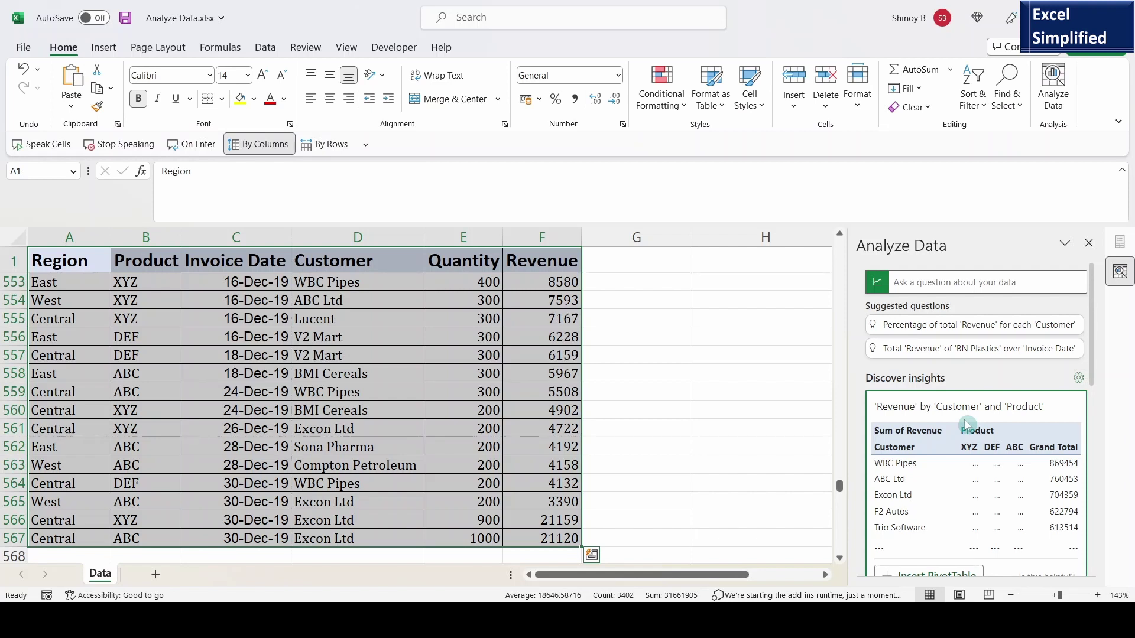
{"action": "scroll", "coordinate": [1032, 504], "scroll_direction": "down", "scroll_amount": 4}
{"action": "scroll", "coordinate": [1032, 504], "scroll_direction": "up", "scroll_amount": 1}
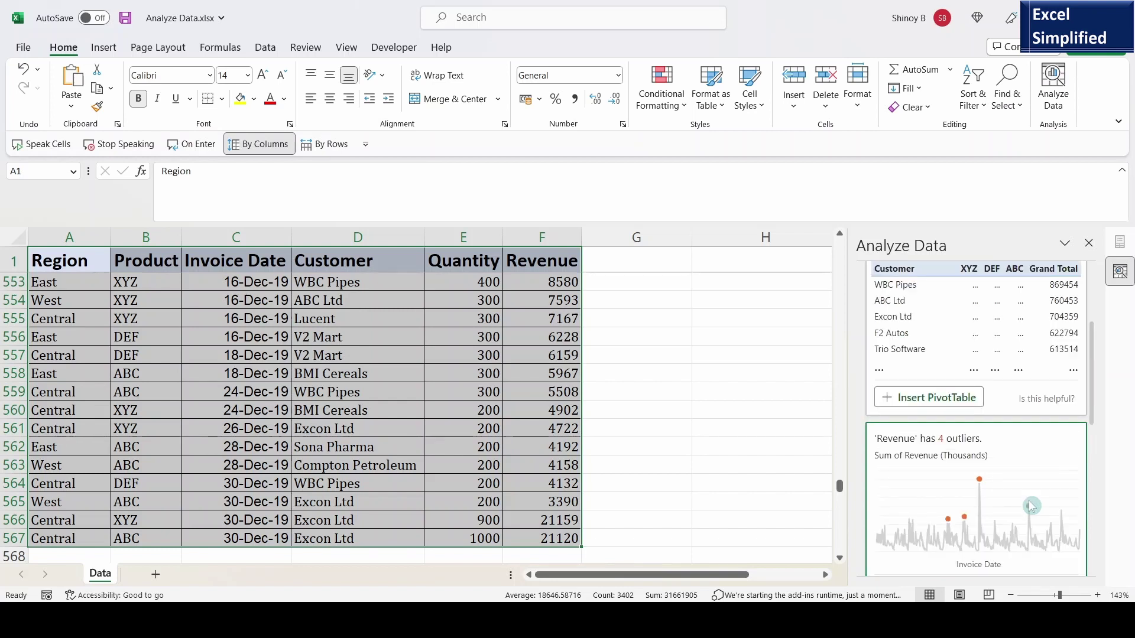
{"action": "scroll", "coordinate": [1032, 505], "scroll_direction": "up", "scroll_amount": 1}
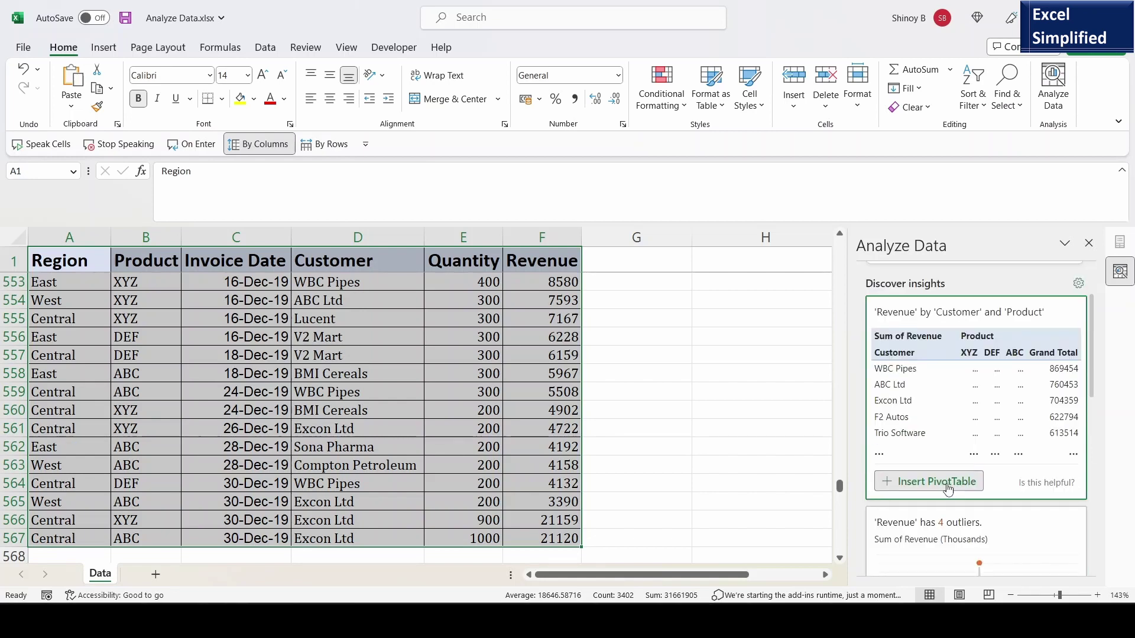
- Insert the Revenue by Customer and Product pivot table on a new Suggestion1 sheet
{"action": "left_click", "coordinate": [947, 488]}
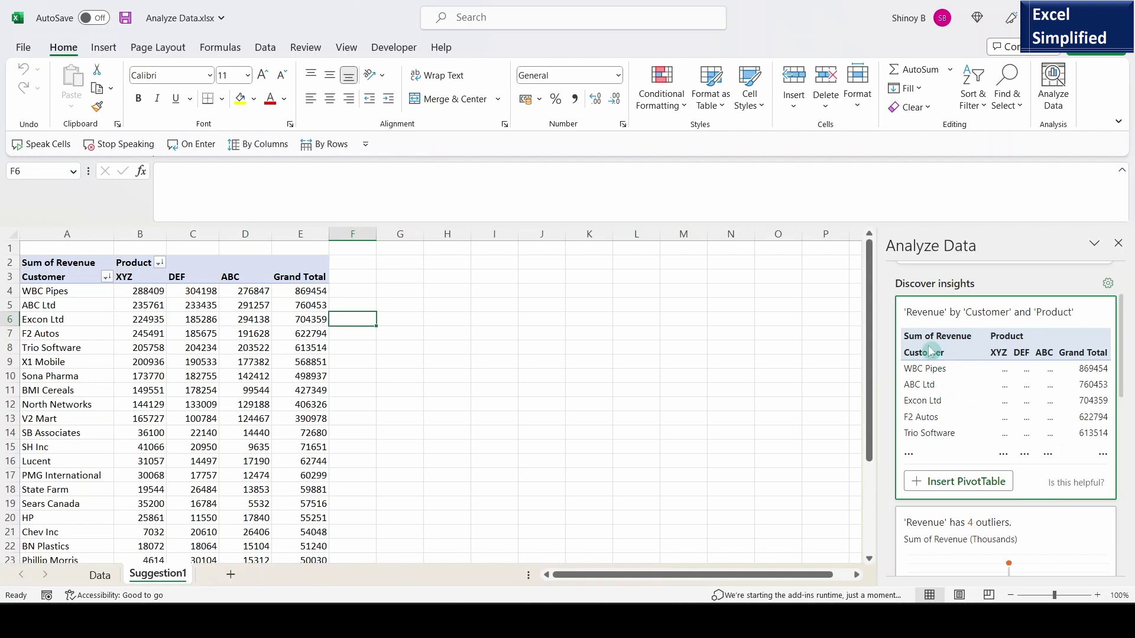
{"action": "scroll", "coordinate": [1051, 446], "scroll_direction": "down", "scroll_amount": 3}
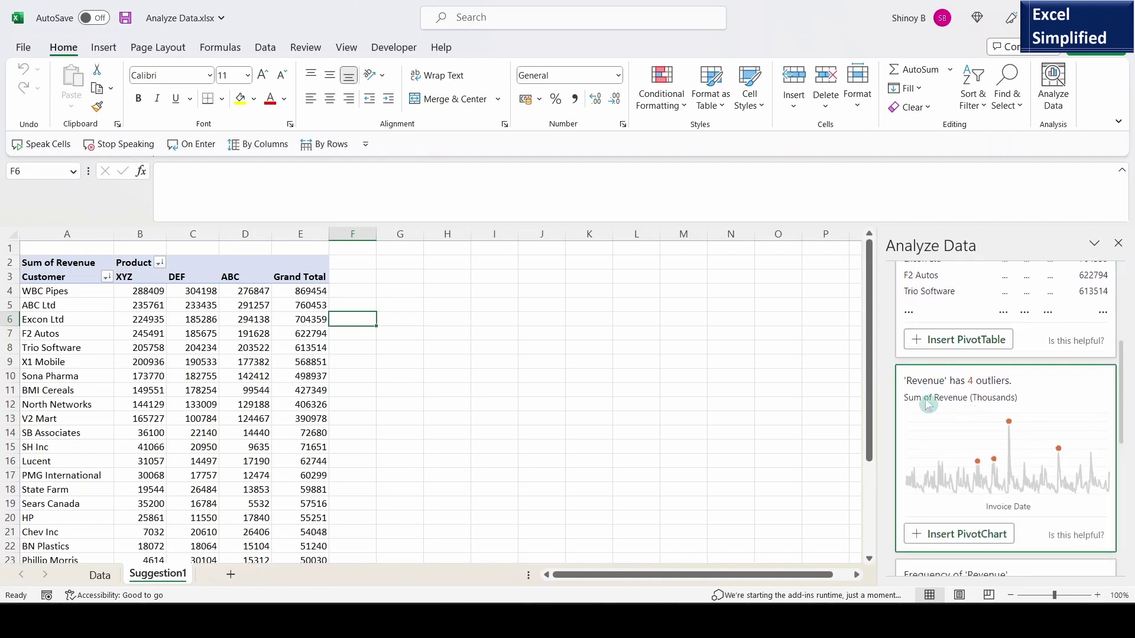
{"action": "scroll", "coordinate": [1071, 473], "scroll_direction": "down", "scroll_amount": 2}
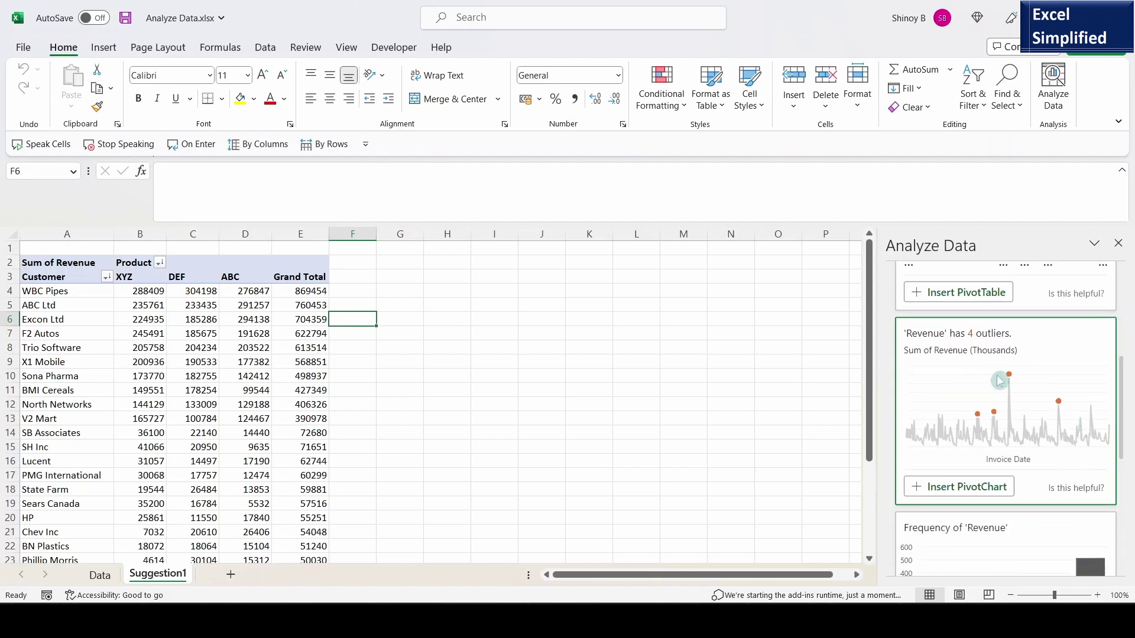
{"action": "scroll", "coordinate": [1063, 478], "scroll_direction": "down", "scroll_amount": 1}
{"action": "scroll", "coordinate": [1063, 477], "scroll_direction": "down", "scroll_amount": 5}
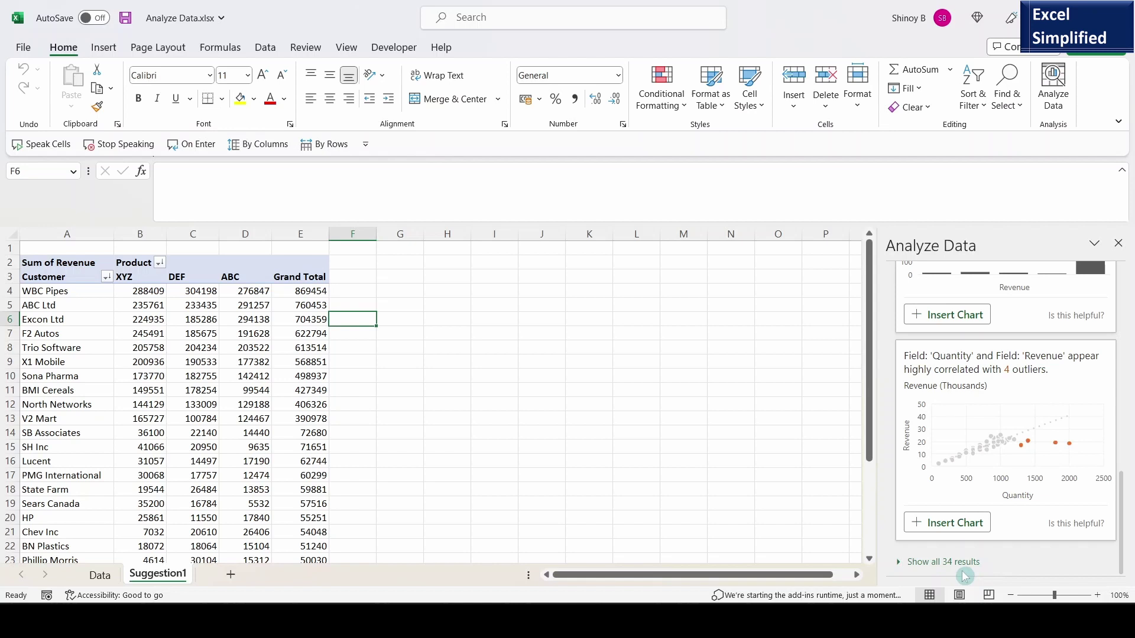
- Show all 34 insights in the Analyze Data pane and scroll through them
{"action": "left_click", "coordinate": [944, 564]}
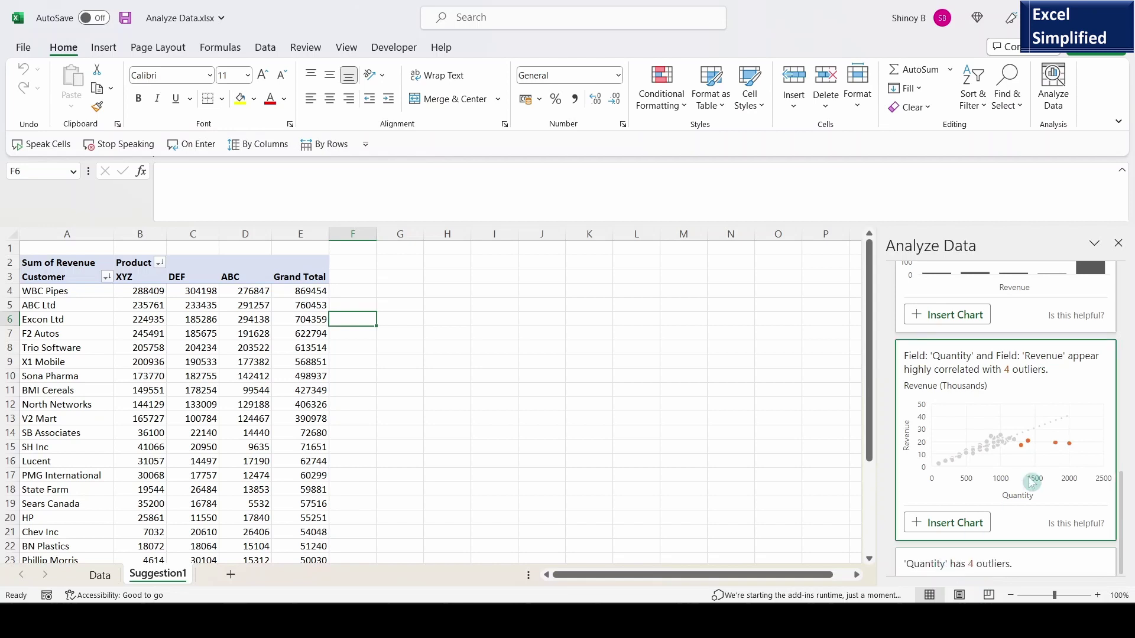
{"action": "scroll", "coordinate": [1033, 481], "scroll_direction": "down", "scroll_amount": 2}
{"action": "scroll", "coordinate": [1033, 481], "scroll_direction": "down", "scroll_amount": 6}
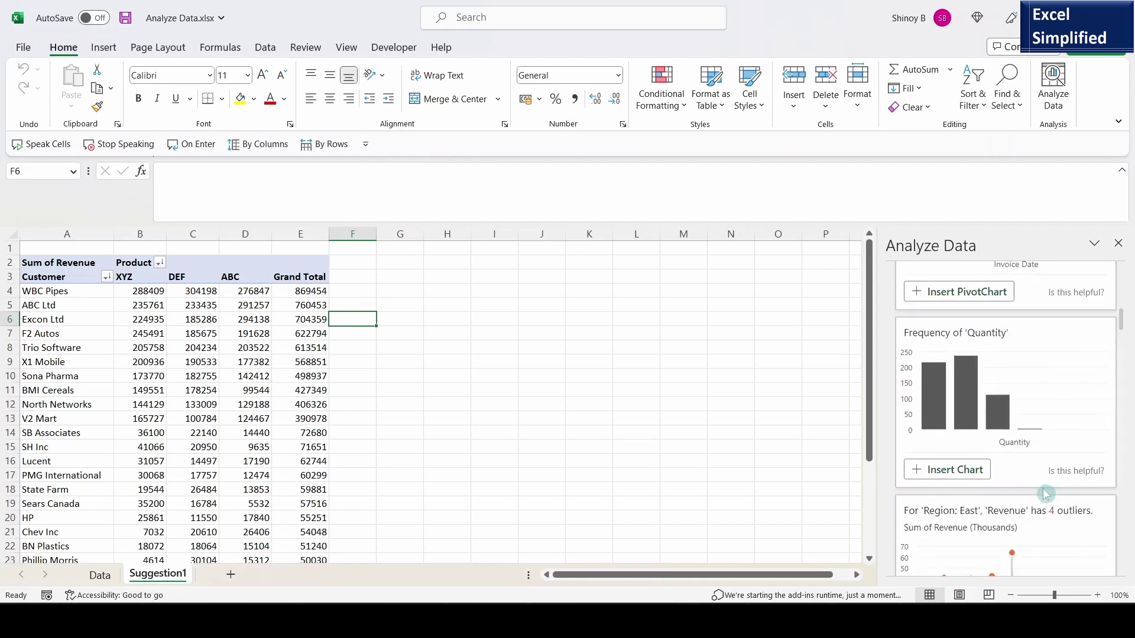
{"action": "scroll", "coordinate": [1045, 495], "scroll_direction": "down", "scroll_amount": 8}
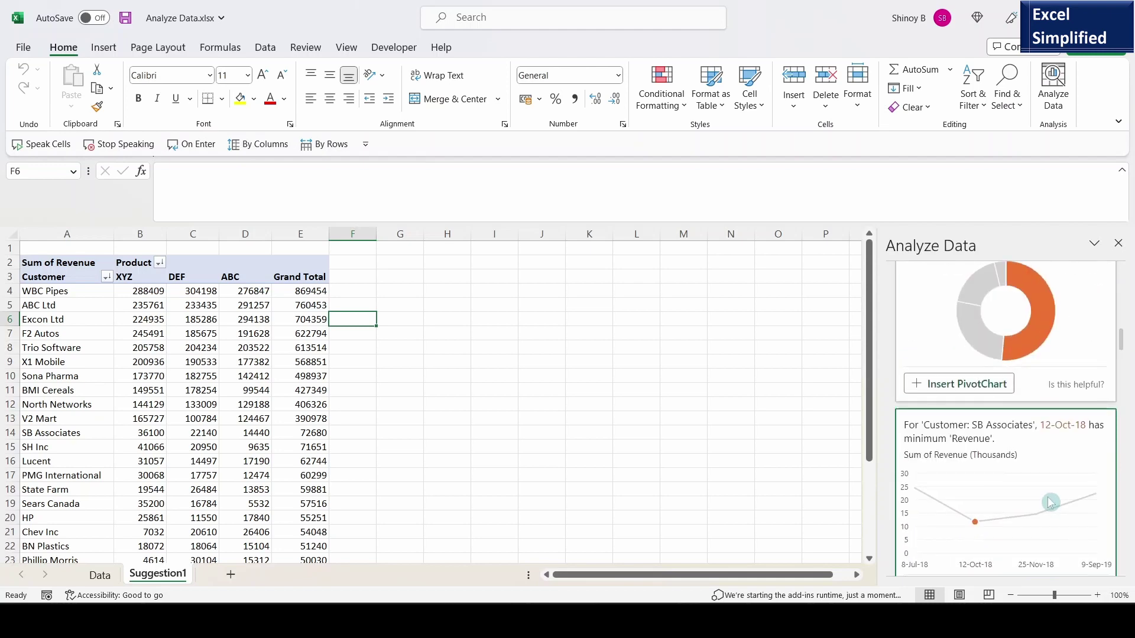
{"action": "scroll", "coordinate": [1052, 502], "scroll_direction": "down", "scroll_amount": 8}
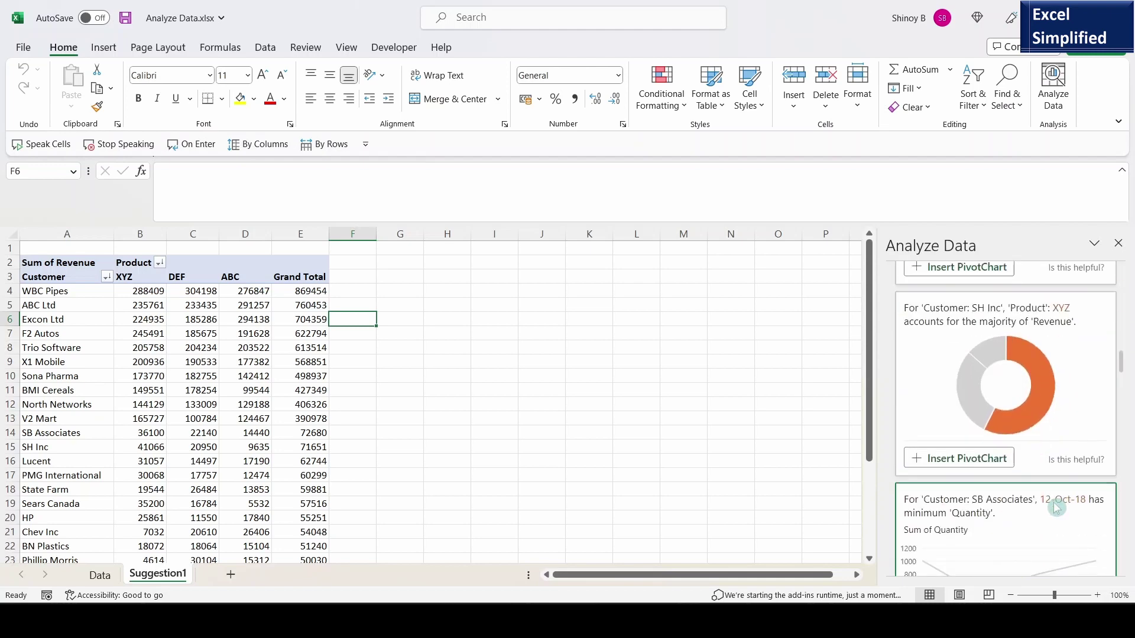
{"action": "scroll", "coordinate": [1056, 507], "scroll_direction": "down", "scroll_amount": 5}
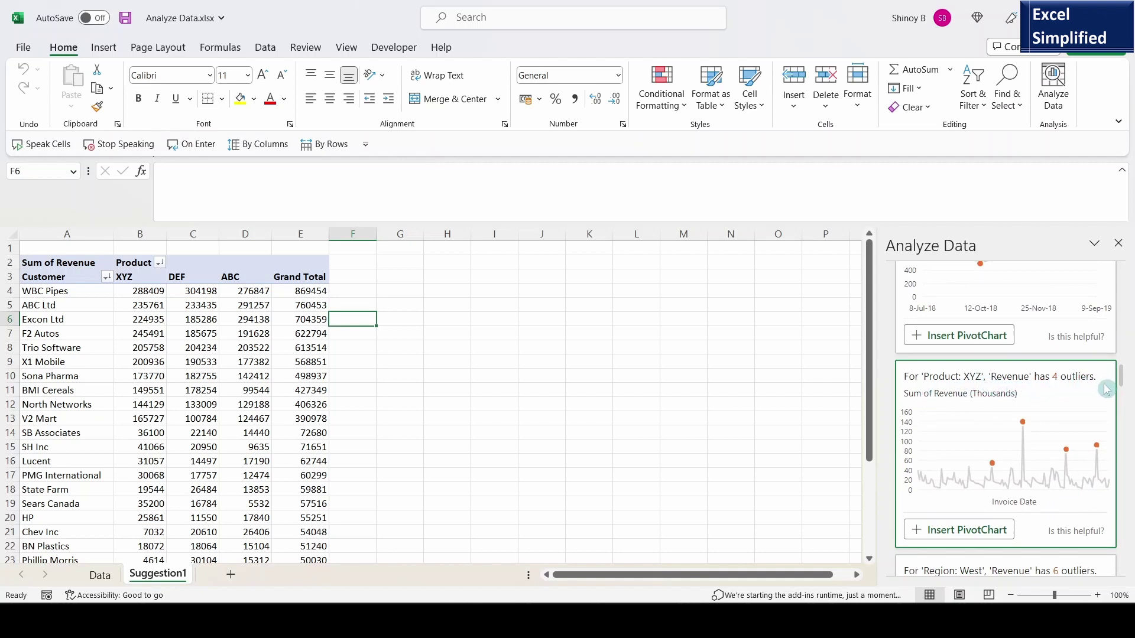
- Insert the Product XYZ Revenue-by-Invoice-Date pivot chart flagging 4 outliers on Suggestion2
{"action": "left_click", "coordinate": [967, 534]}
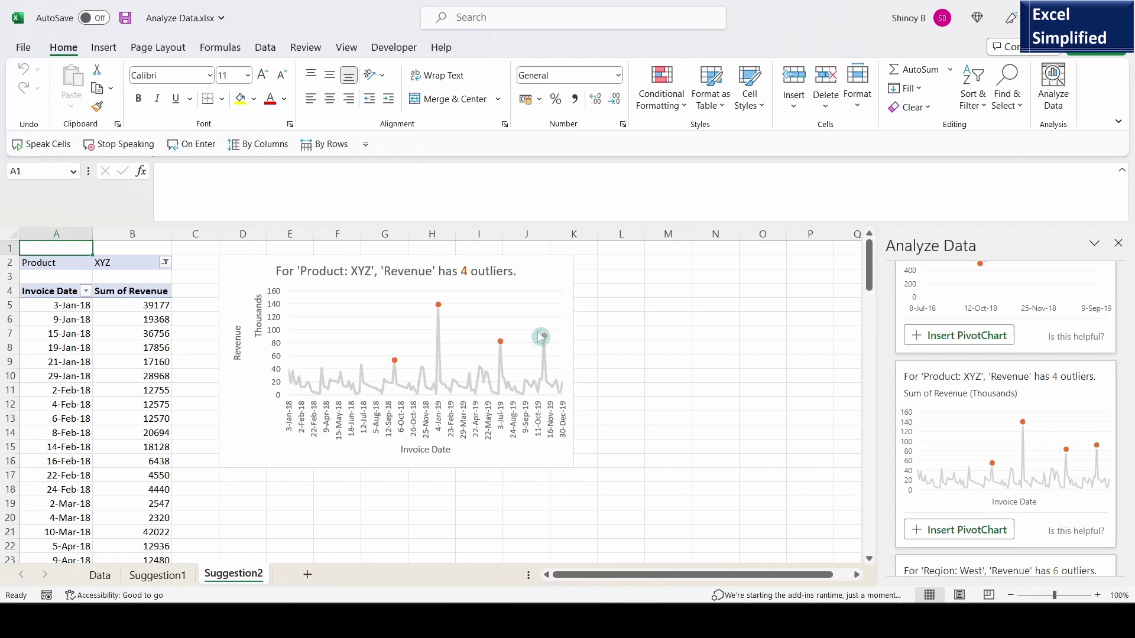
{"action": "scroll", "coordinate": [1023, 437], "scroll_direction": "down", "scroll_amount": 6}
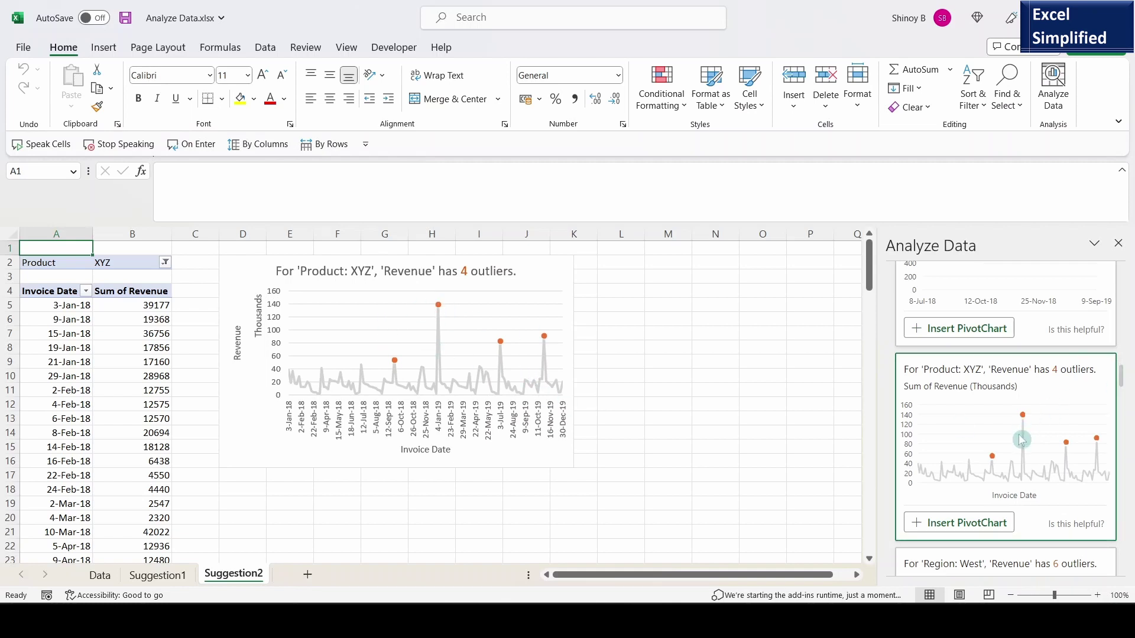
{"action": "scroll", "coordinate": [1028, 442], "scroll_direction": "down", "scroll_amount": 1}
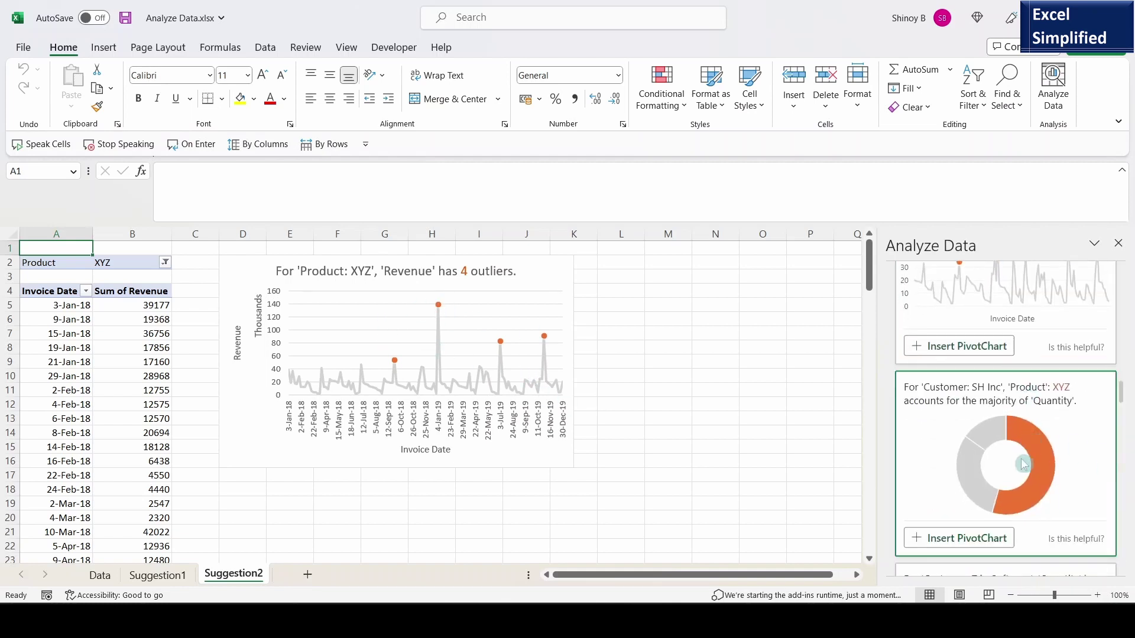
- Insert the SH Inc Quantity-by-Product doughnut pivot chart on a new Suggestion3 sheet
{"action": "left_click", "coordinate": [952, 539]}
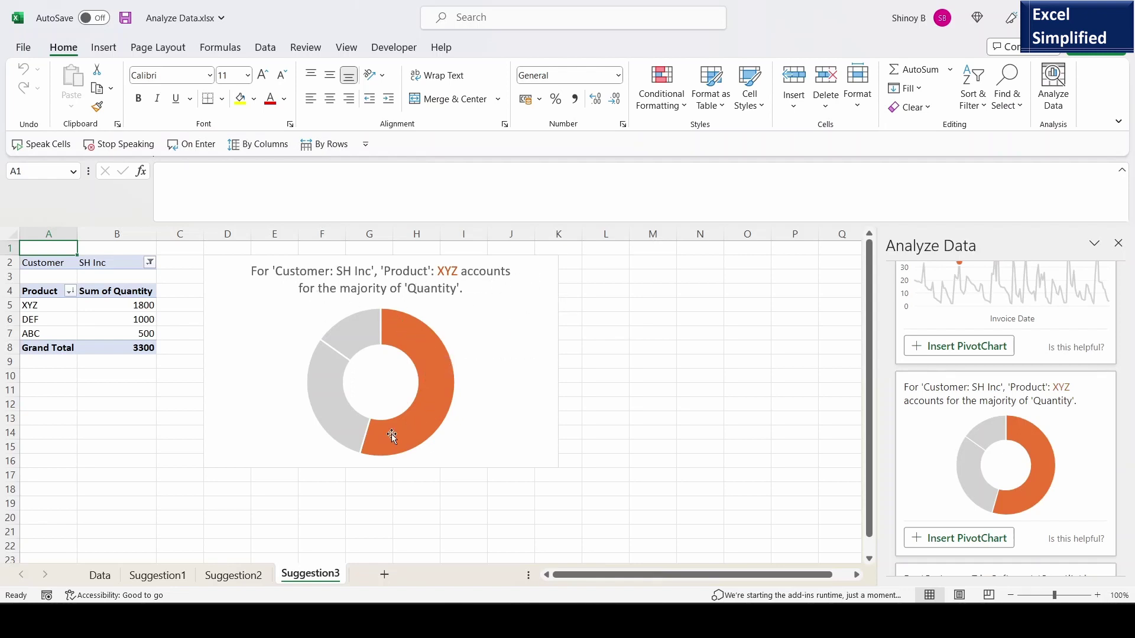
{"action": "mouse_move", "coordinate": [435, 379]}
{"action": "scroll", "coordinate": [1064, 473], "scroll_direction": "down", "scroll_amount": 6}
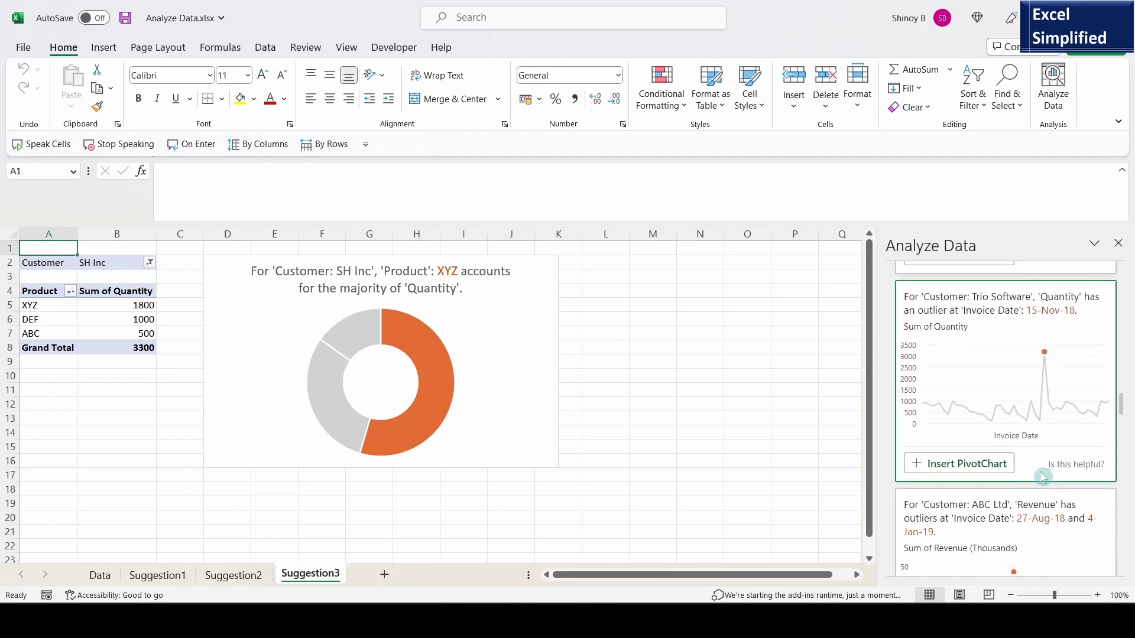
{"action": "scroll", "coordinate": [1067, 491], "scroll_direction": "down", "scroll_amount": 10}
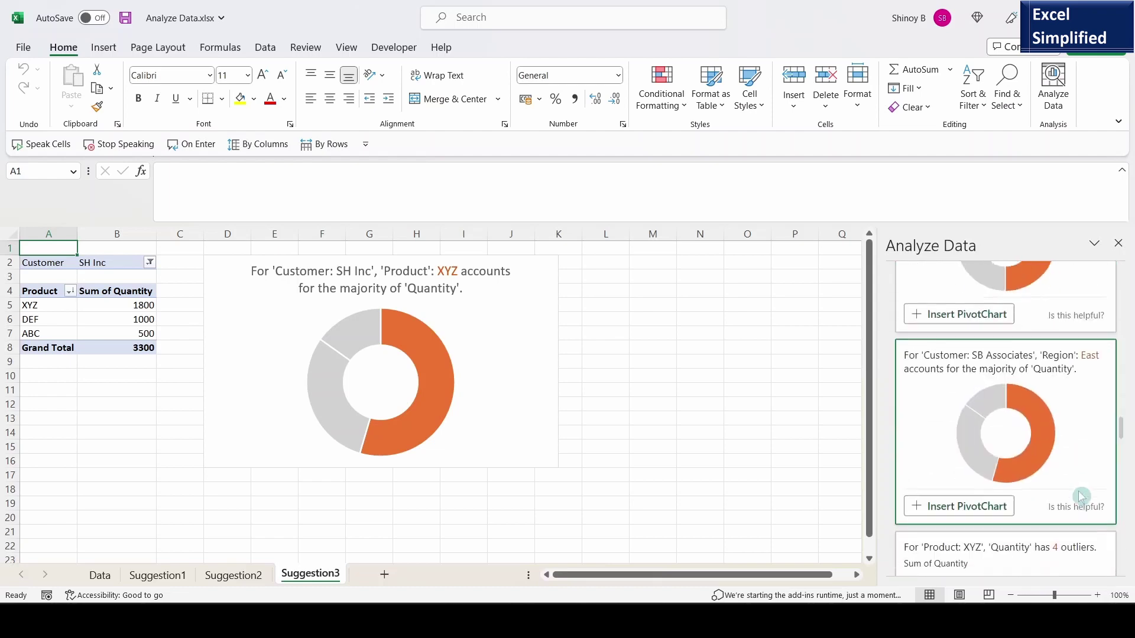
{"action": "left_click_drag", "start_coordinate": [1123, 436], "coordinate": [1130, 266]}
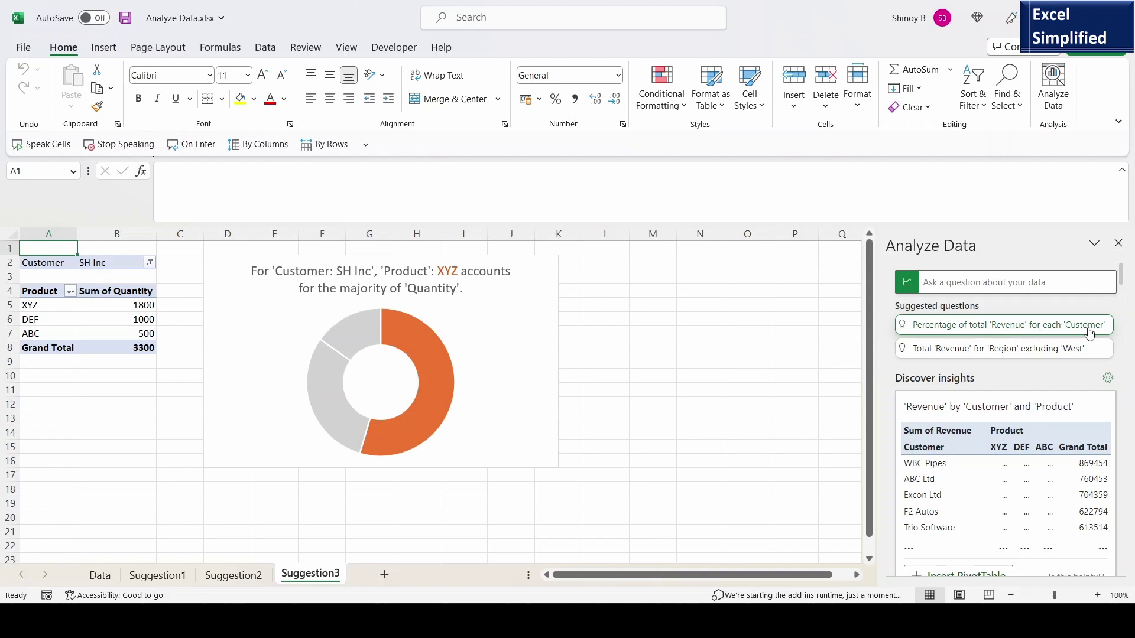
- Insert a pivot table of each Customer's percentage of total Revenue on Suggestion4
{"action": "left_click", "coordinate": [990, 333]}
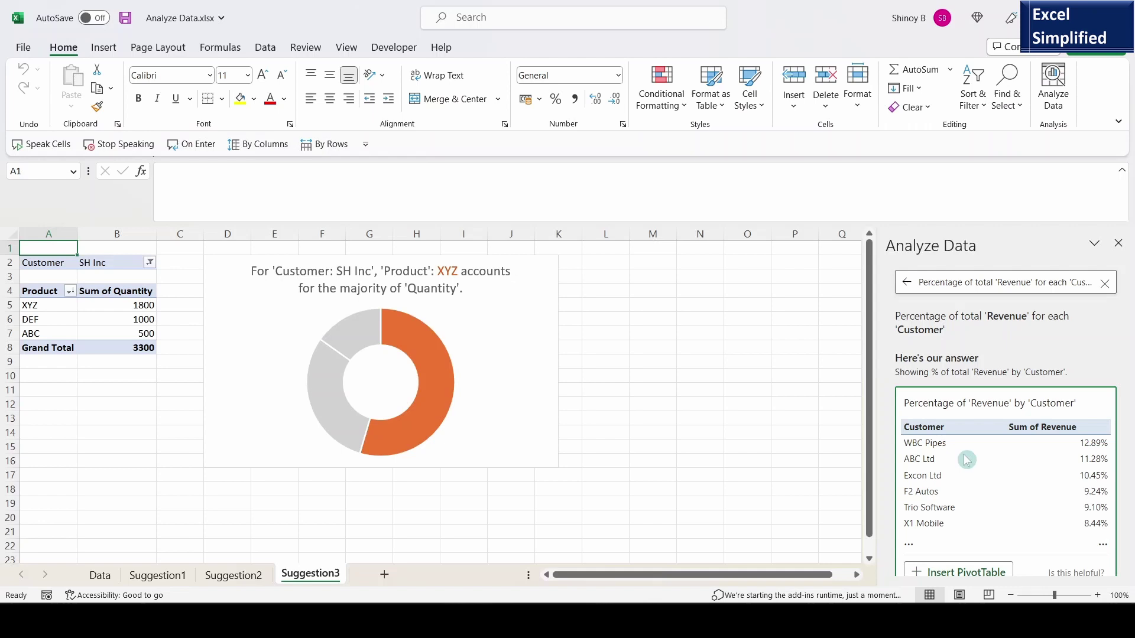
{"action": "scroll", "coordinate": [967, 543], "scroll_direction": "down", "scroll_amount": 1}
{"action": "left_click", "coordinate": [997, 544]}
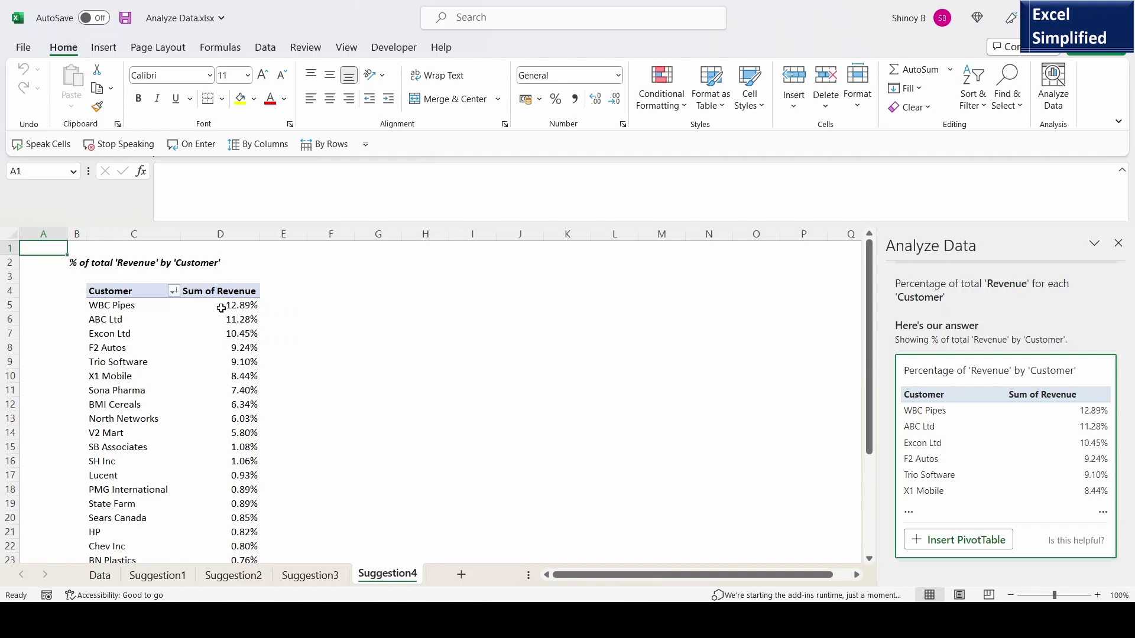
{"action": "scroll", "coordinate": [240, 331], "scroll_direction": "down", "scroll_amount": 3}
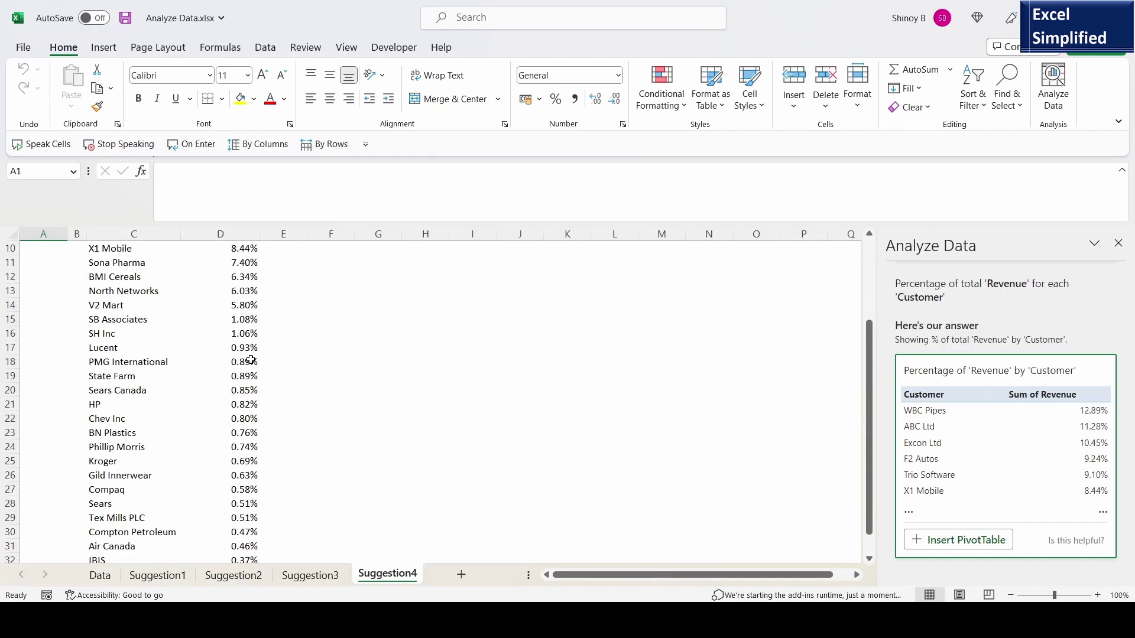
{"action": "scroll", "coordinate": [246, 359], "scroll_direction": "up", "scroll_amount": 3}
{"action": "left_click", "coordinate": [907, 285]}
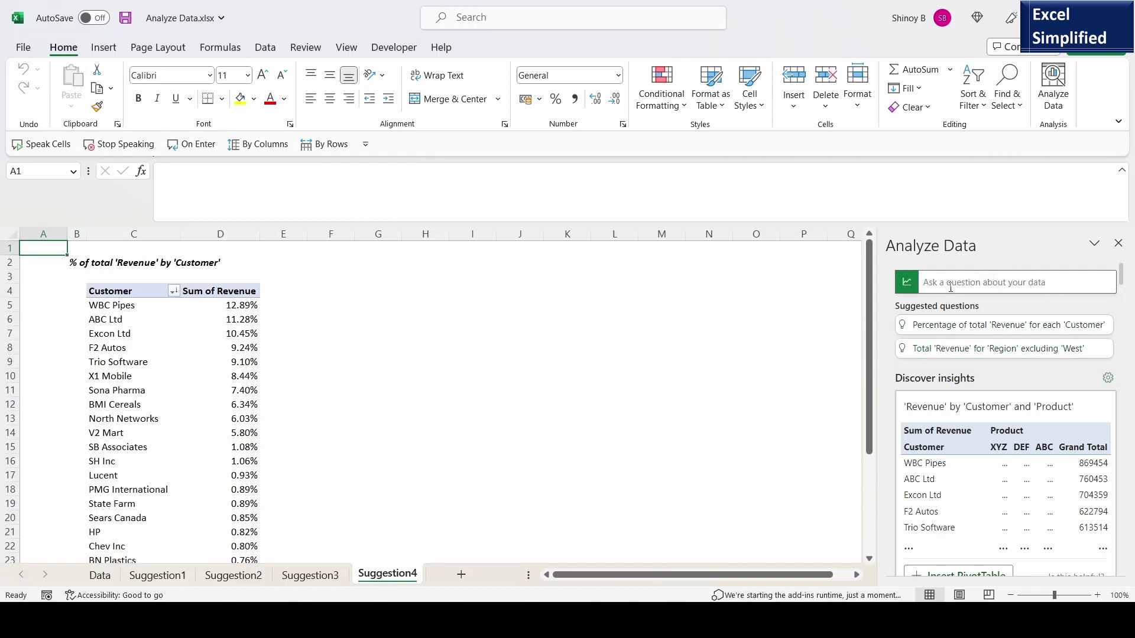
- Insert the total Revenue by Region column pivot chart on a new Suggestion5 sheet
{"action": "left_click", "coordinate": [934, 285]}
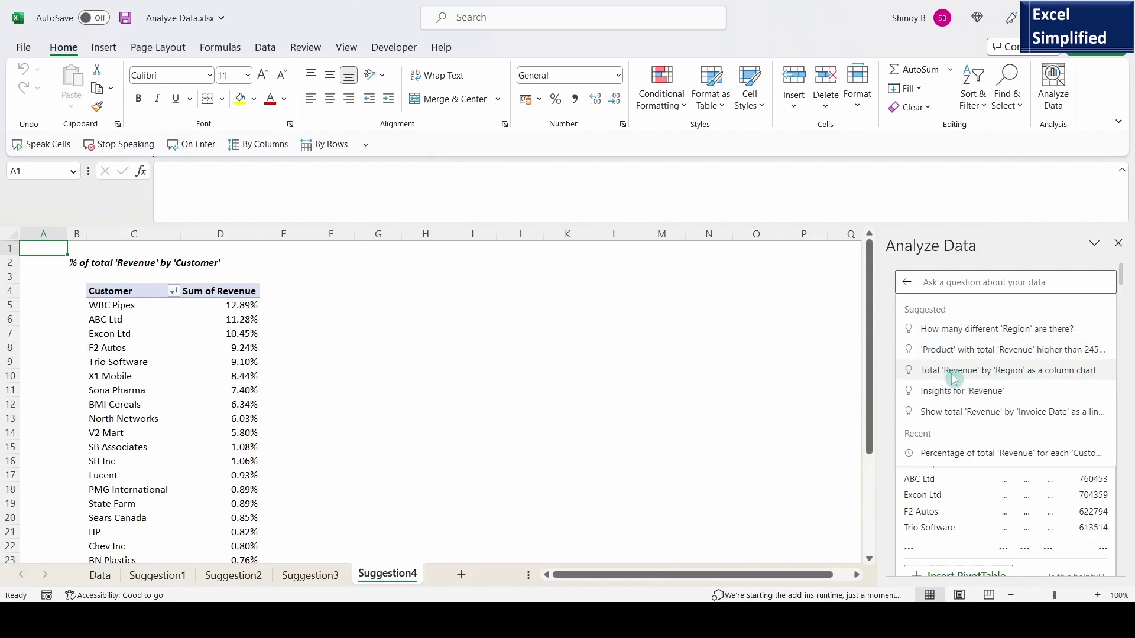
{"action": "left_click", "coordinate": [955, 371]}
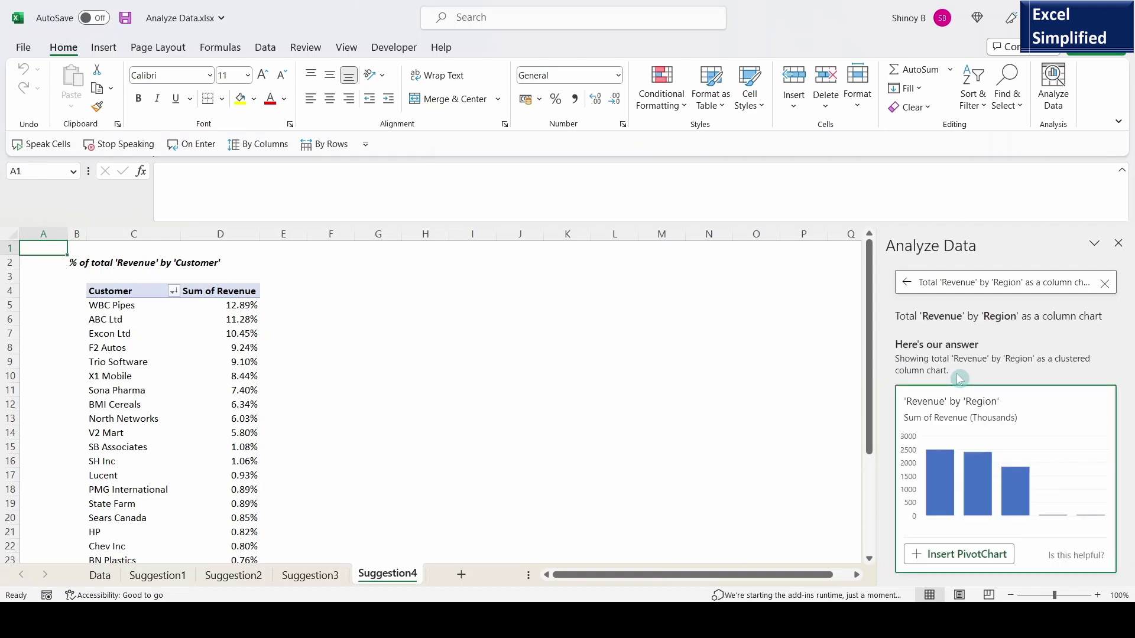
{"action": "left_click", "coordinate": [959, 556]}
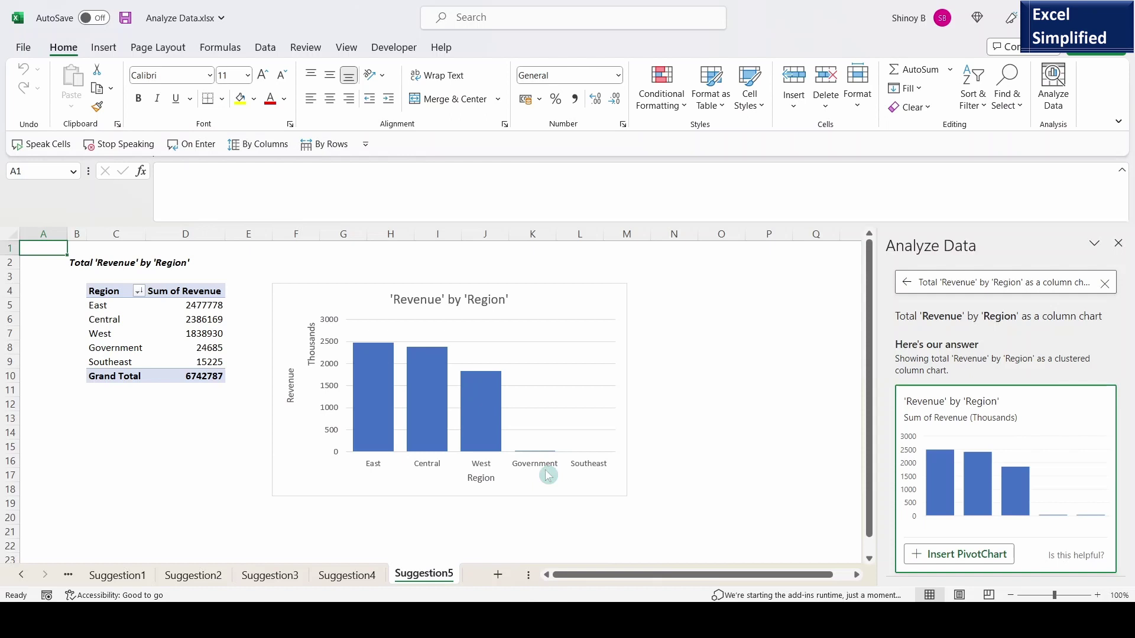
{"action": "left_click", "coordinate": [906, 282]}
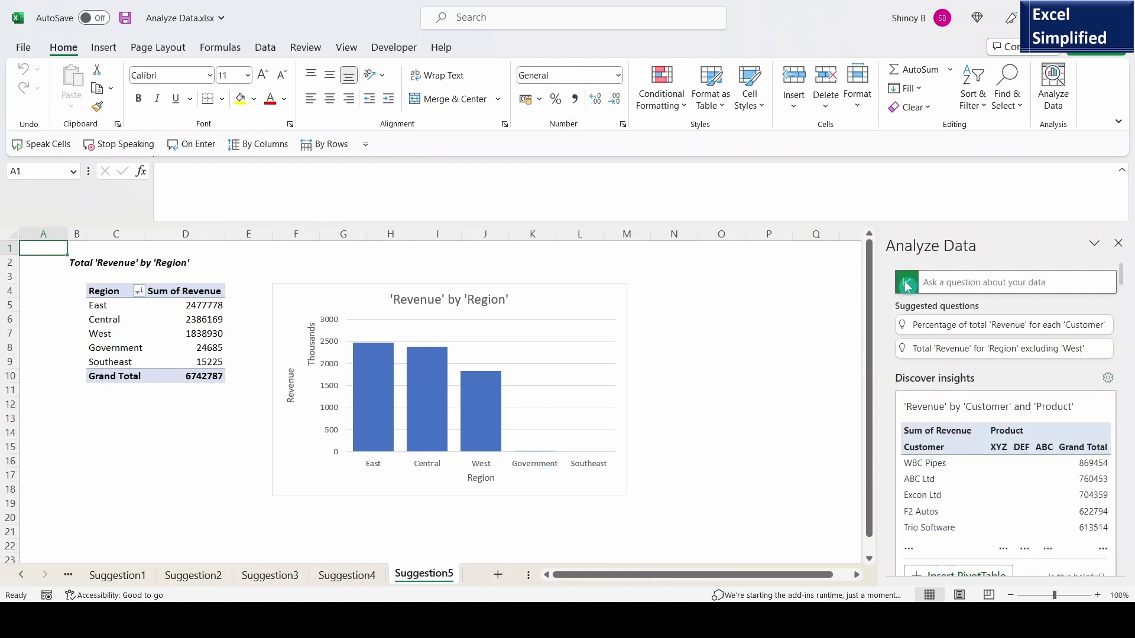
- Insert the Revenue by Invoice Date line pivot chart on a new Suggestion6 sheet
{"action": "left_click", "coordinate": [954, 283]}
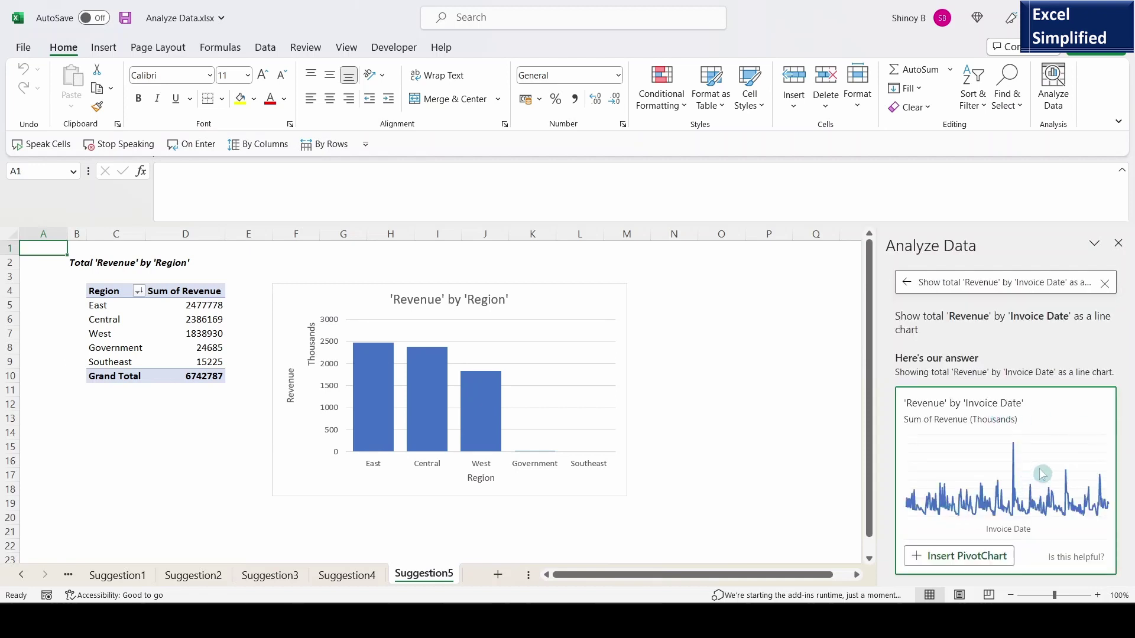
{"action": "left_click", "coordinate": [971, 556]}
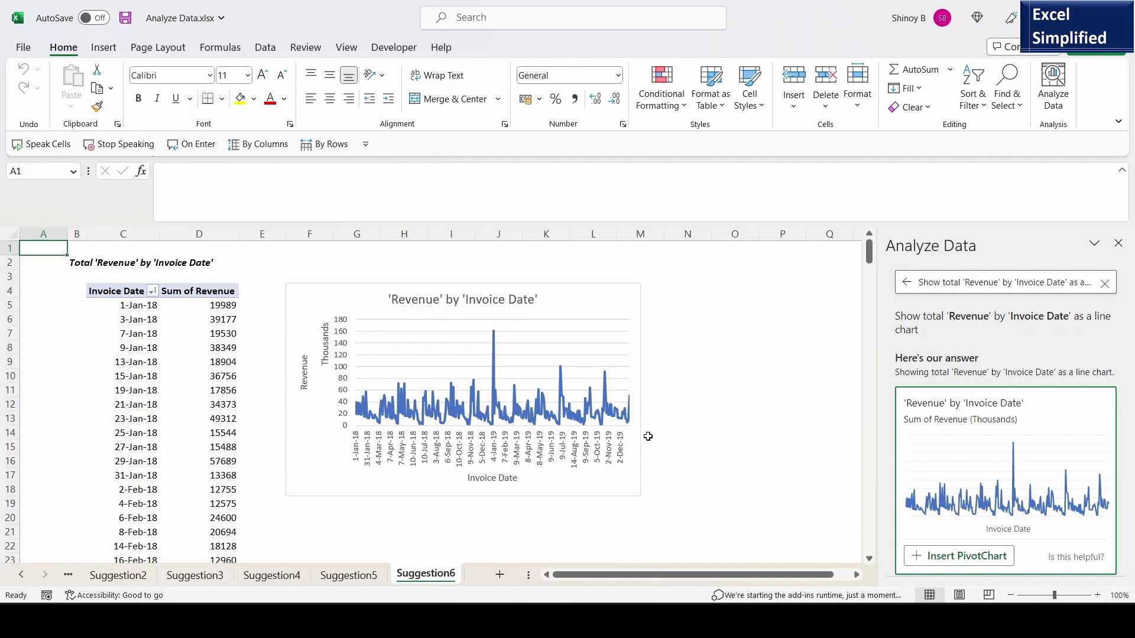
{"action": "left_click", "coordinate": [906, 282]}
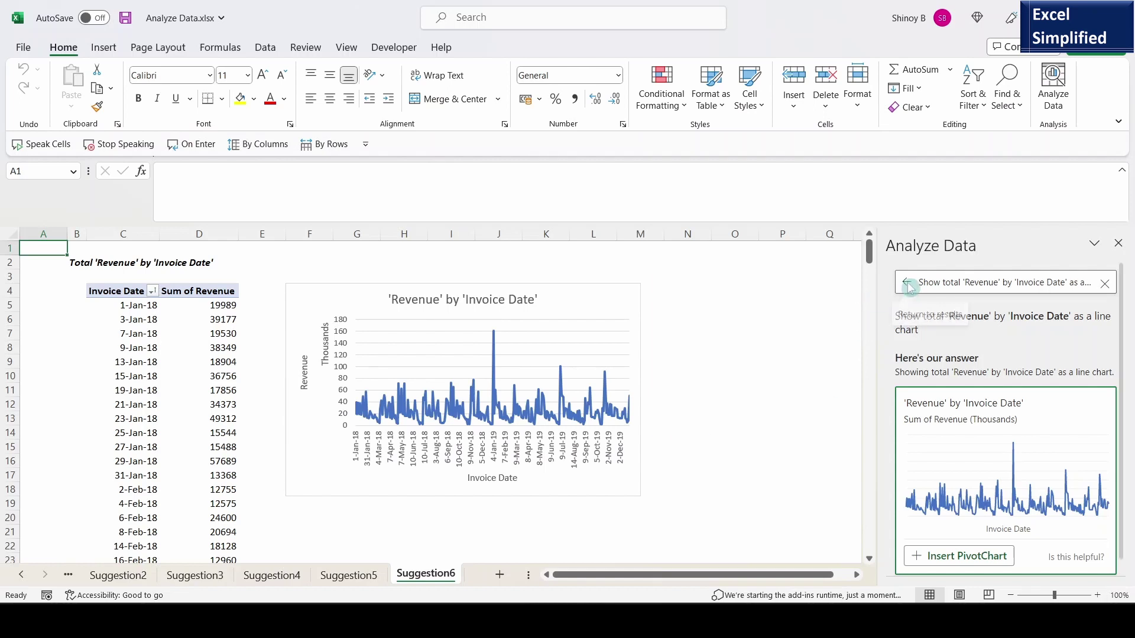
- Ask 'Top 10 Customer by Revenue' and insert the resulting pivot table on Suggestion7
{"action": "left_click", "coordinate": [944, 283]}
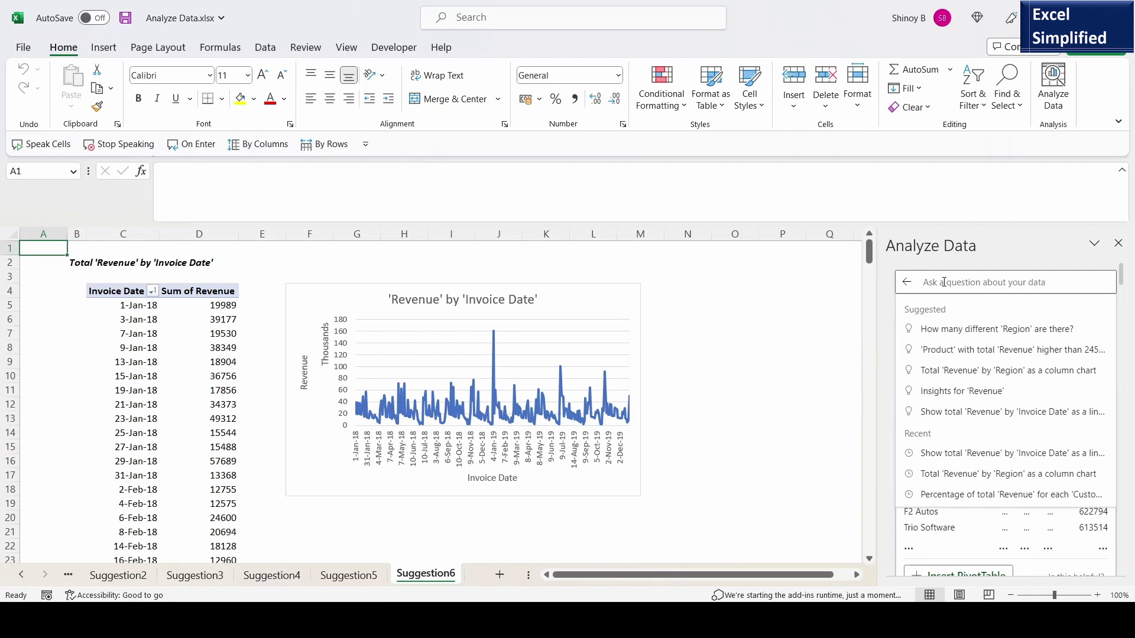
{"action": "type", "text": "Top"}
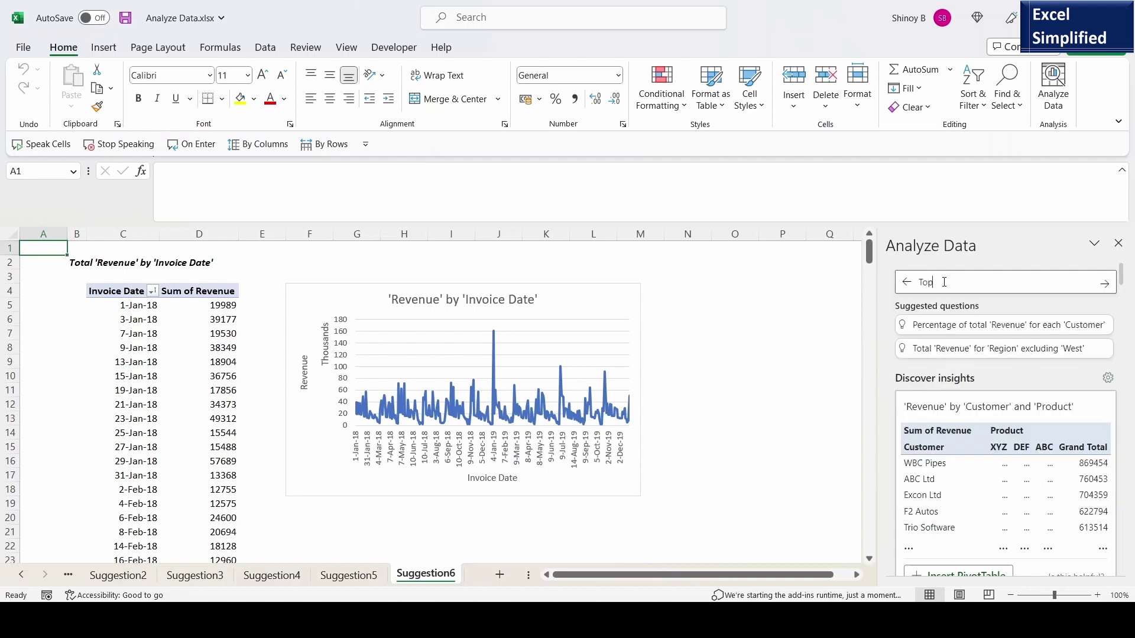
{"action": "type", "text": " 10 Customer"}
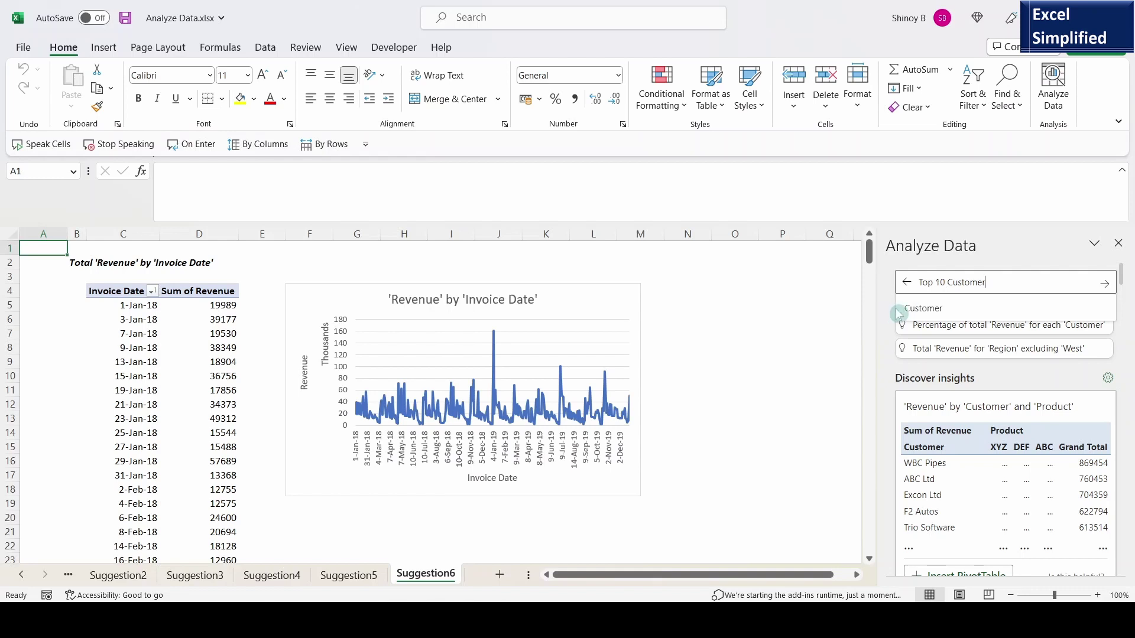
{"action": "left_click", "coordinate": [923, 310]}
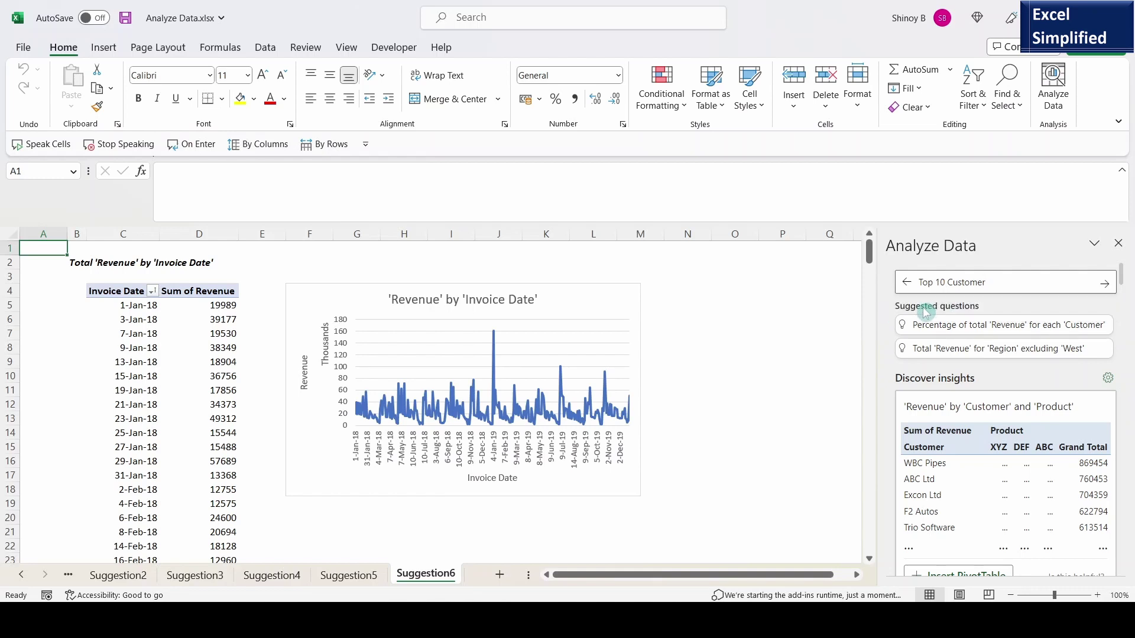
{"action": "type", "text": "by"}
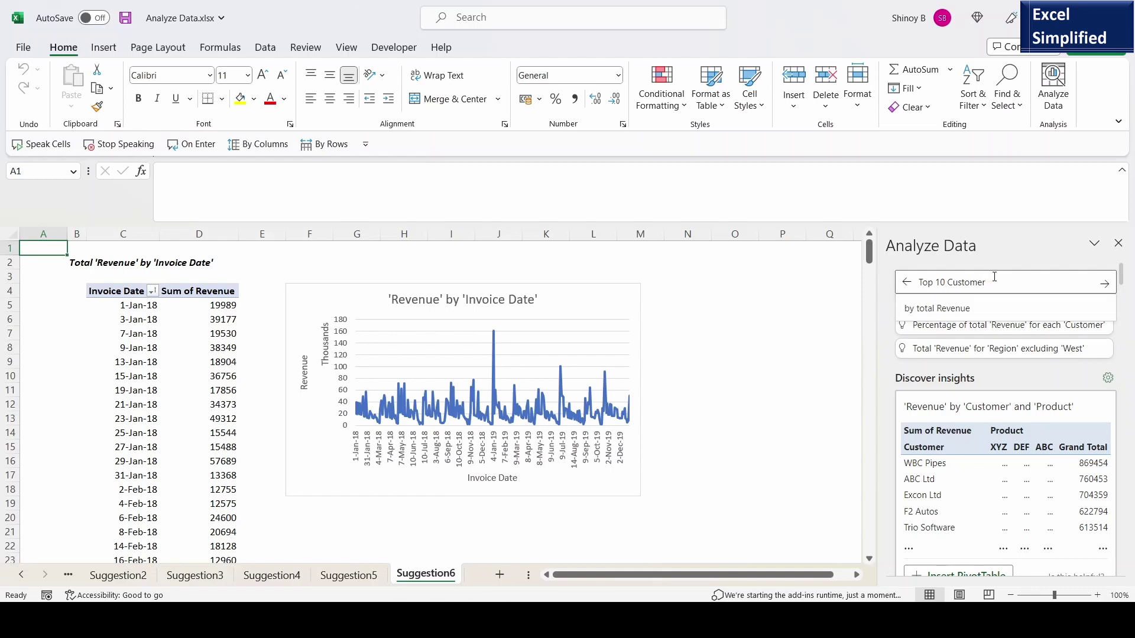
{"action": "type", "text": " Revenu"}
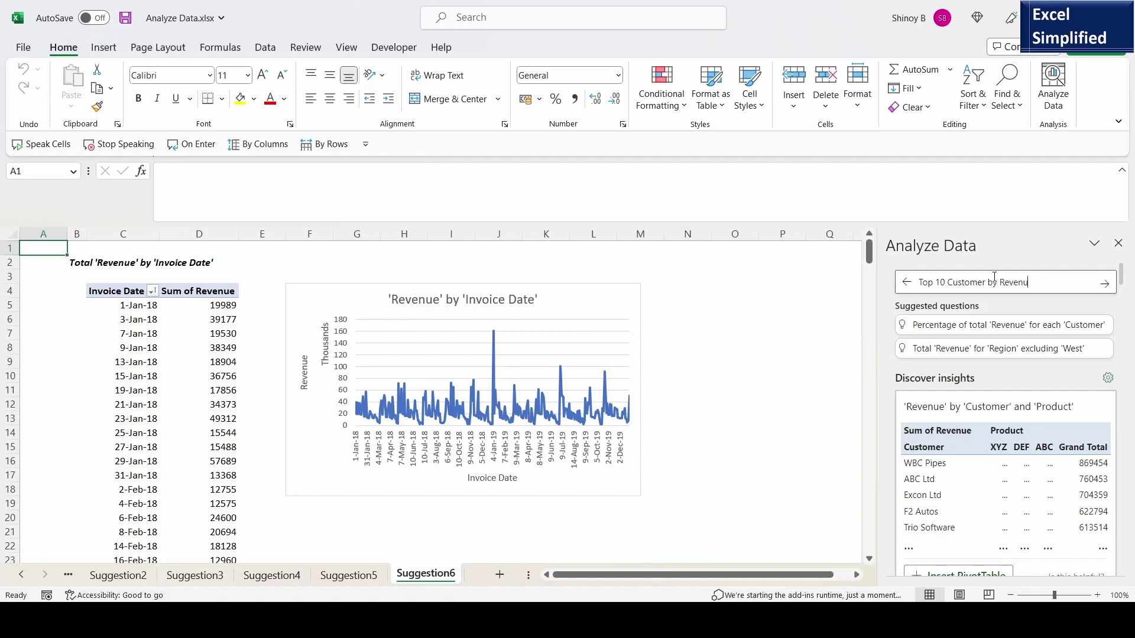
{"action": "type", "text": "e"}
{"action": "left_click", "coordinate": [921, 308]}
{"action": "left_click", "coordinate": [1104, 283]}
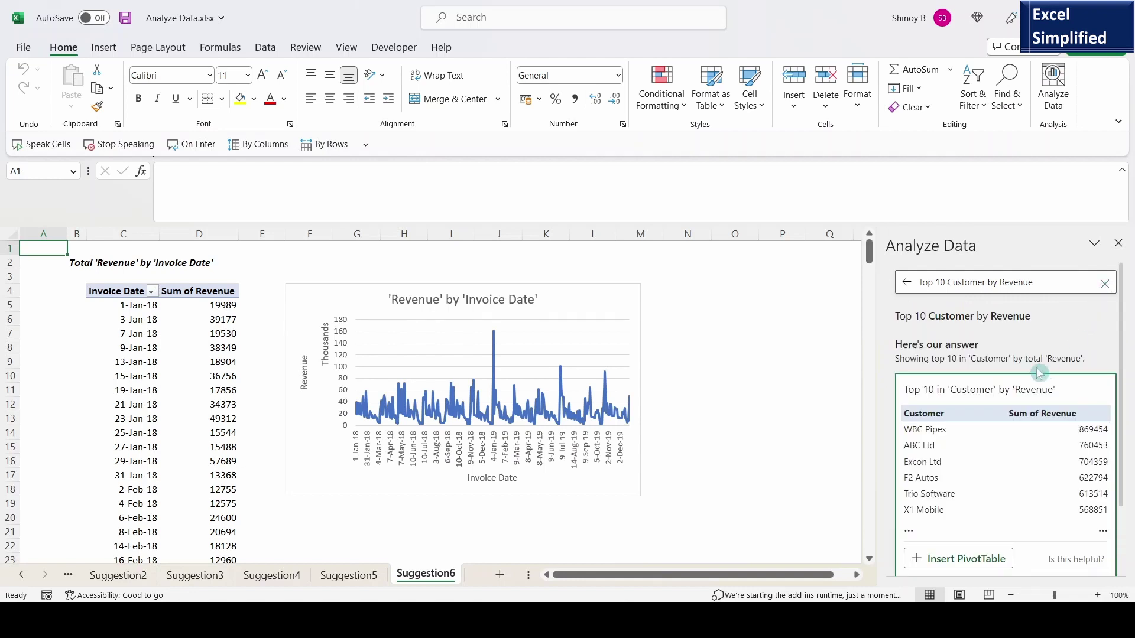
{"action": "left_click", "coordinate": [972, 559]}
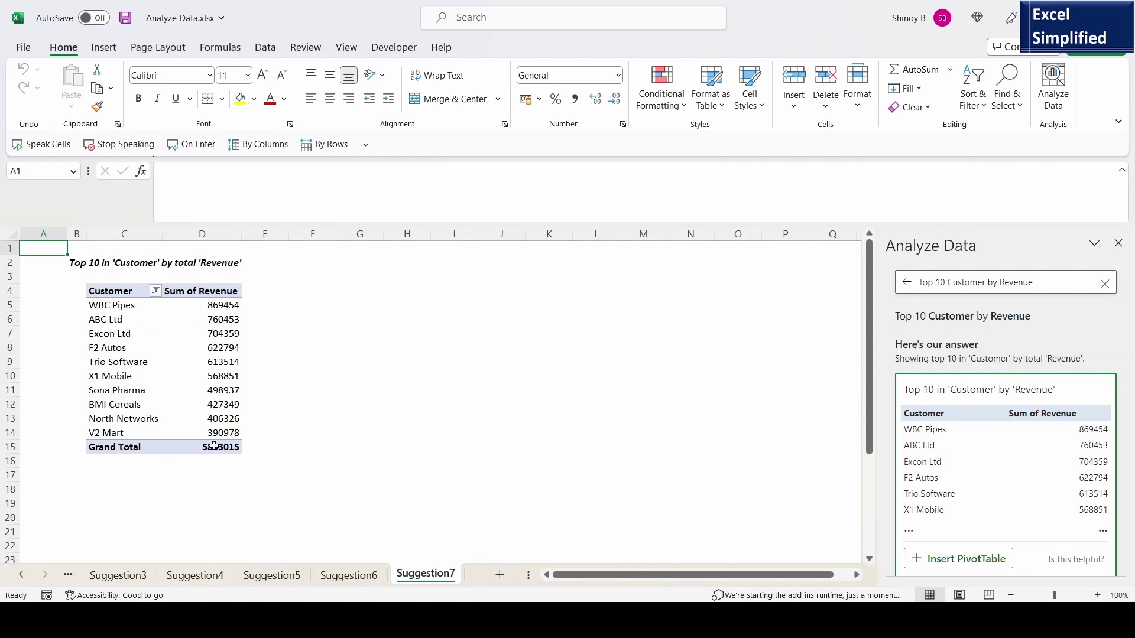
- Change the question to 'Bottom 10 Customer by Quantity' and insert its pivot table on Suggestion8
{"action": "left_click", "coordinate": [934, 284]}
{"action": "double_click", "coordinate": [930, 285]}
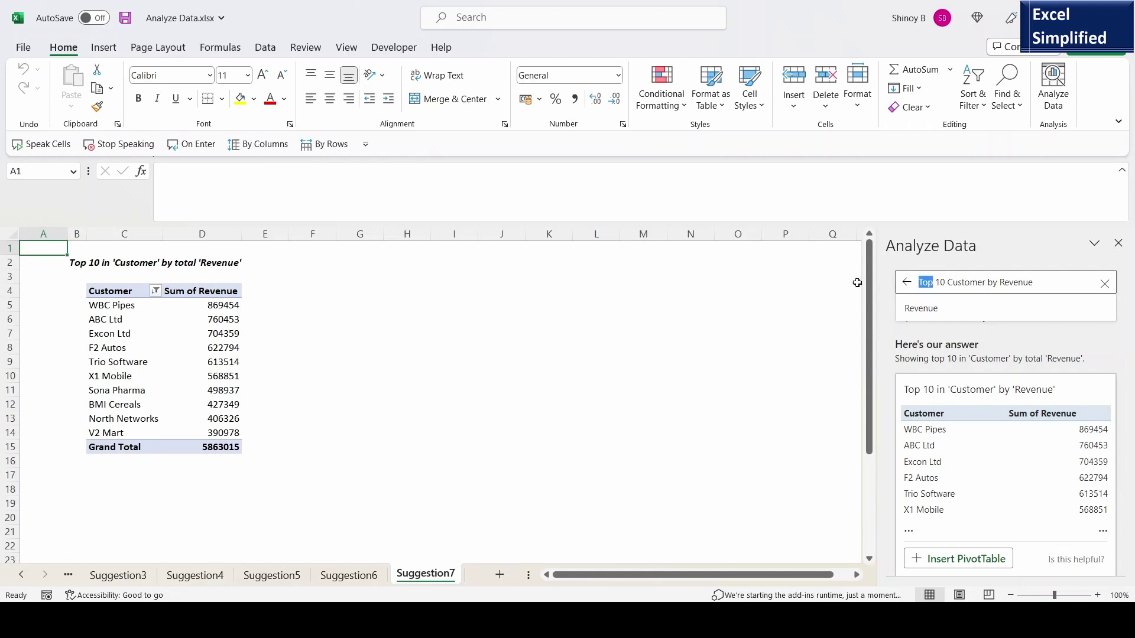
{"action": "type", "text": "Bottom"}
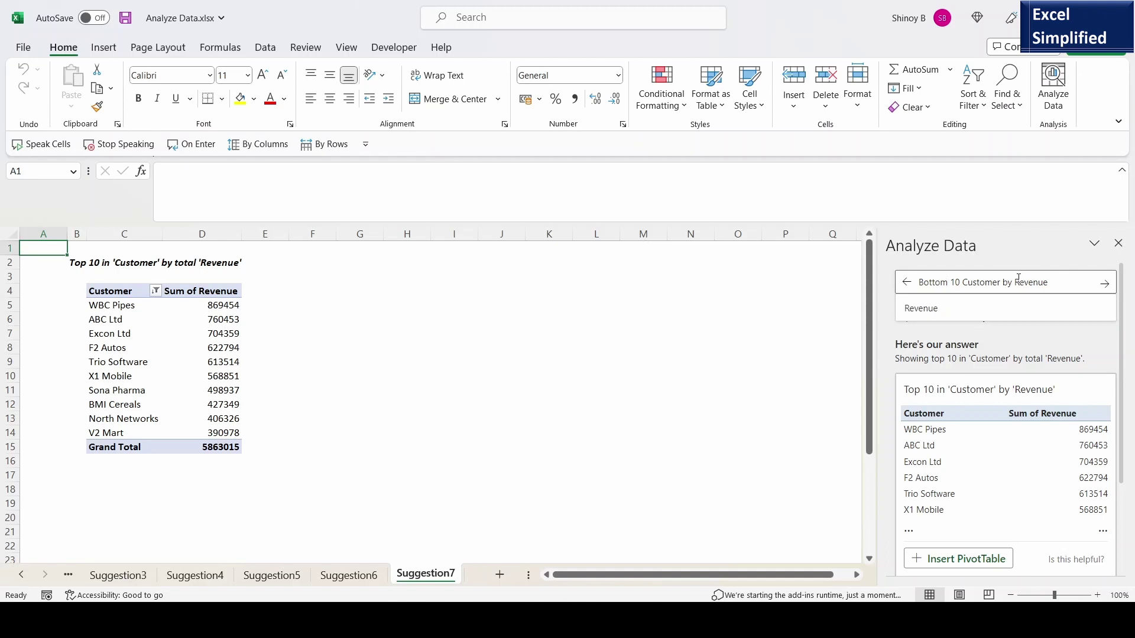
{"action": "left_click_drag", "start_coordinate": [1015, 282], "coordinate": [1056, 284]}
{"action": "type", "text": "Quanti"}
{"action": "left_click", "coordinate": [939, 305]}
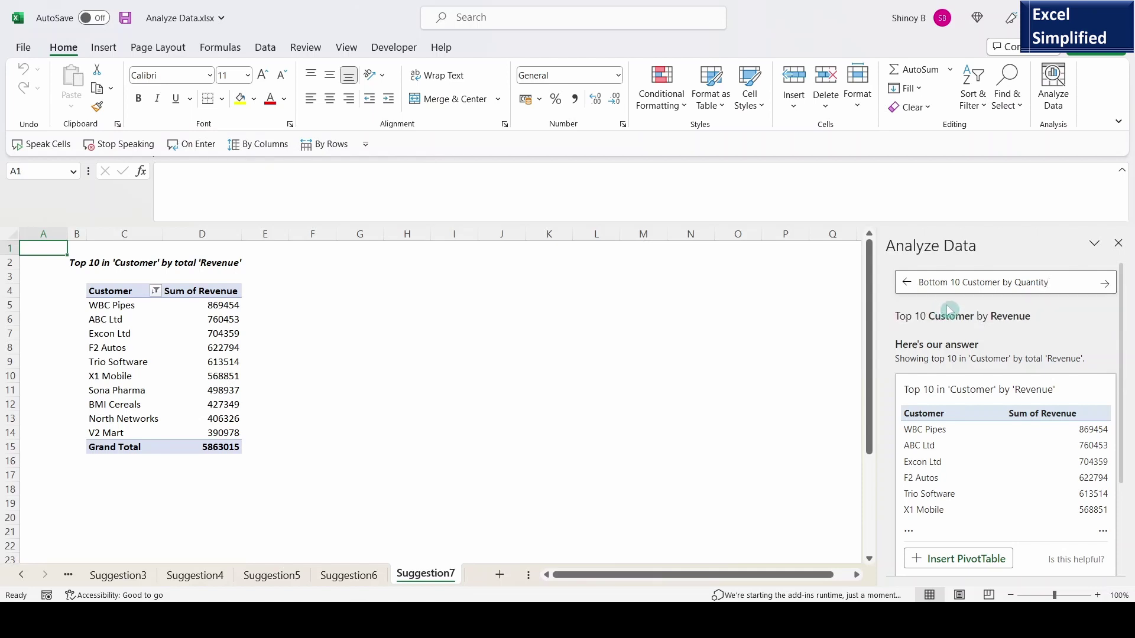
{"action": "left_click", "coordinate": [1104, 286]}
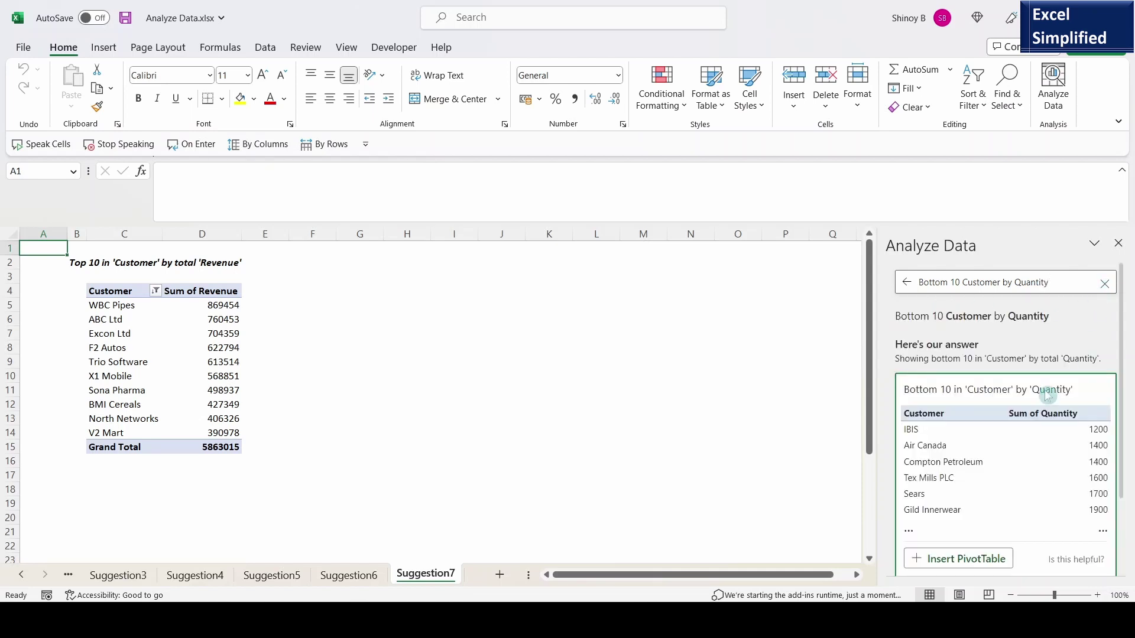
{"action": "left_click", "coordinate": [978, 561]}
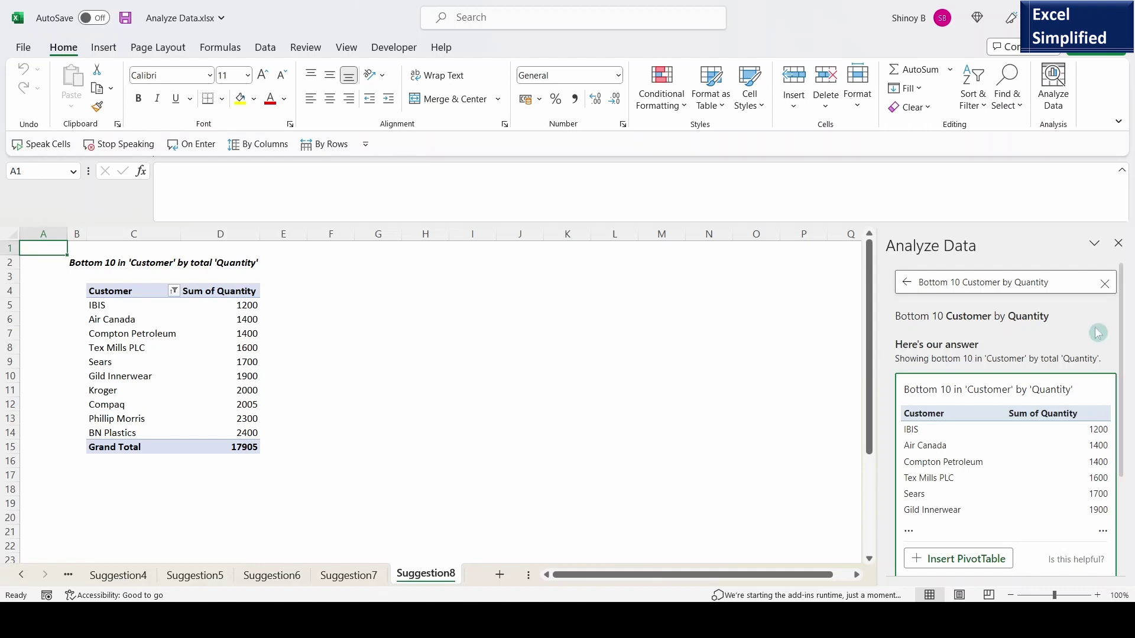
- Ask 'Percentage Revenue by Product' and insert its pivot table and bar chart on Suggestion9
{"action": "left_click", "coordinate": [1103, 283]}
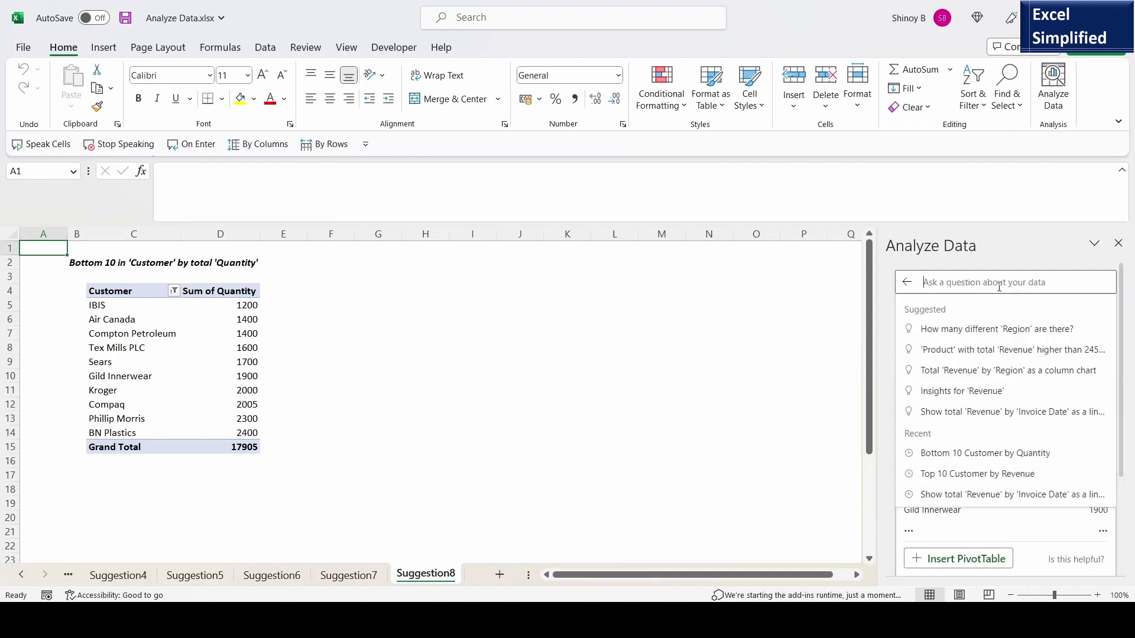
{"action": "type", "text": "Percen"}
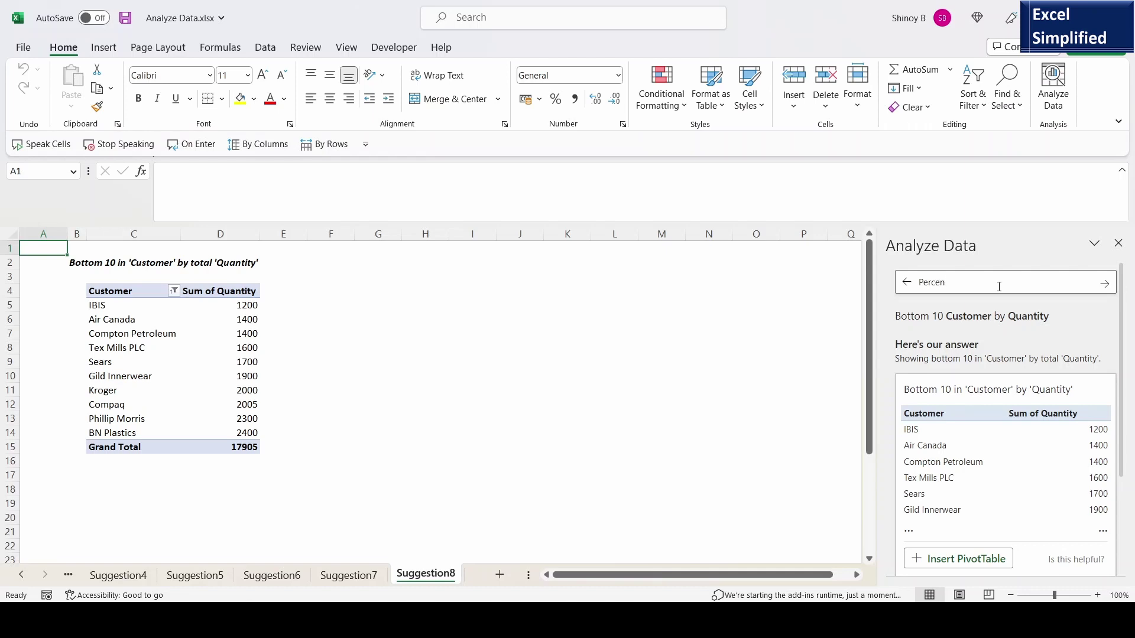
{"action": "type", "text": "tage Revenue"}
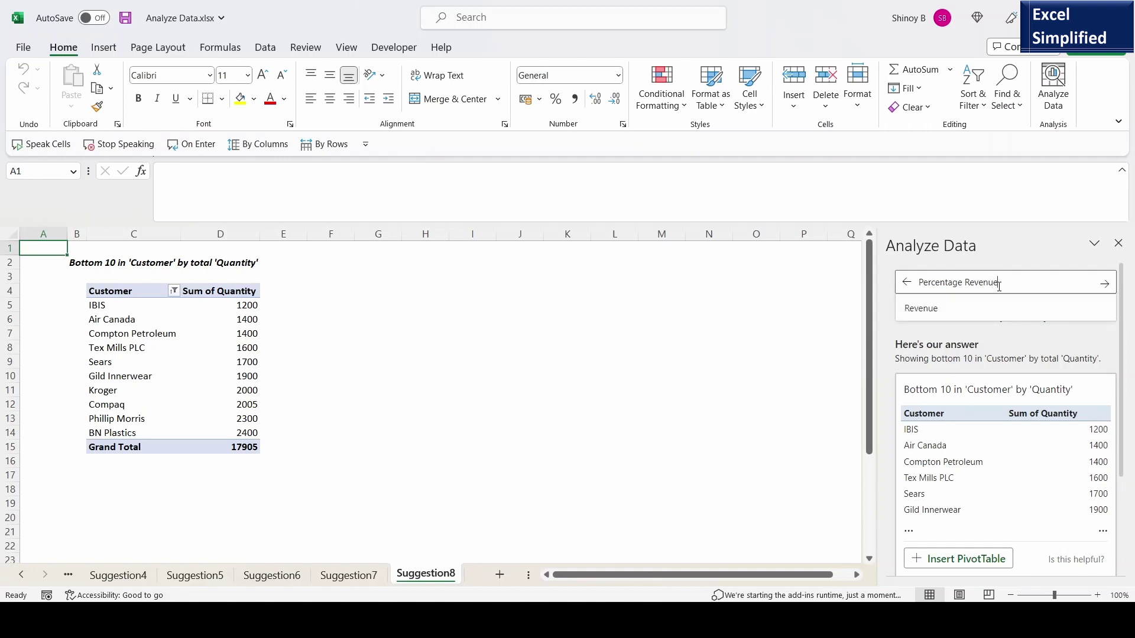
{"action": "type", "text": " by"}
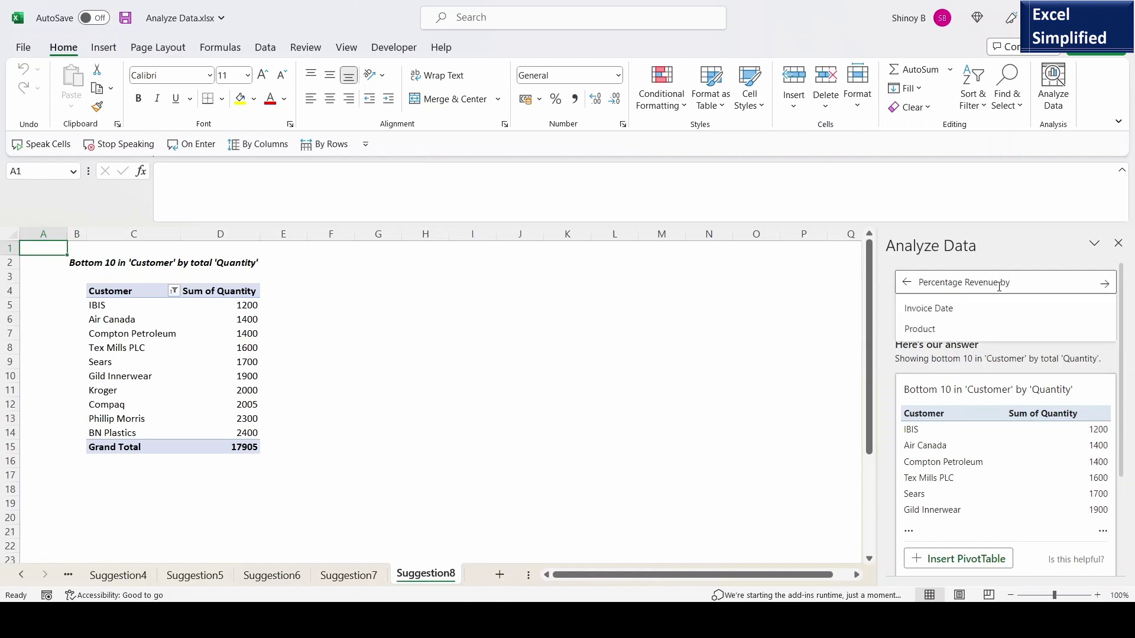
{"action": "type", "text": " Product"}
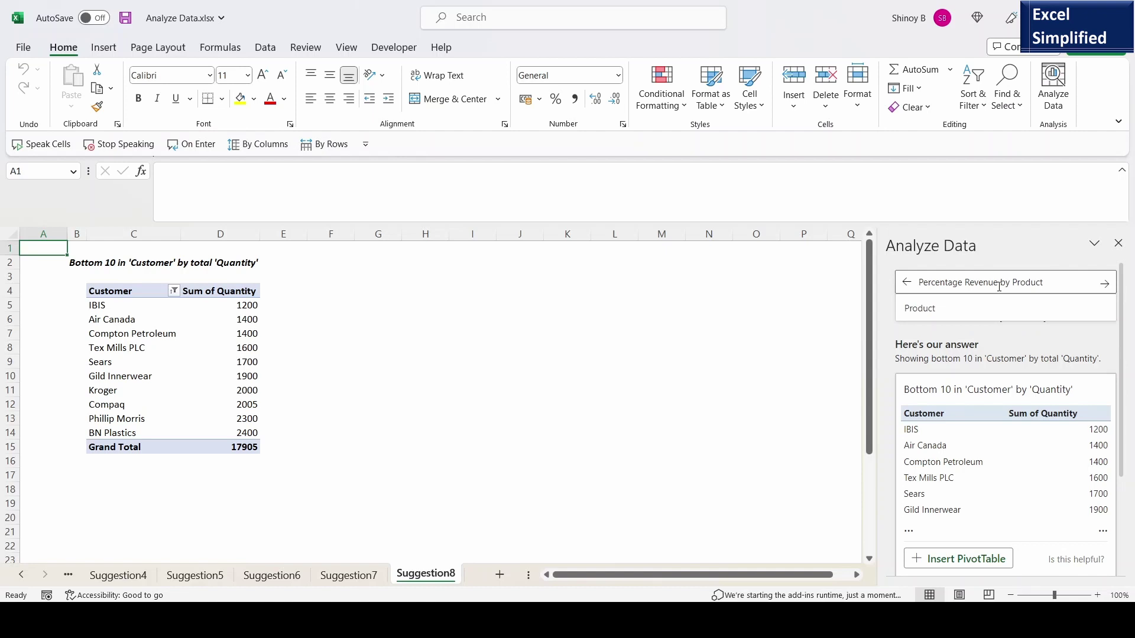
{"action": "left_click", "coordinate": [1105, 283]}
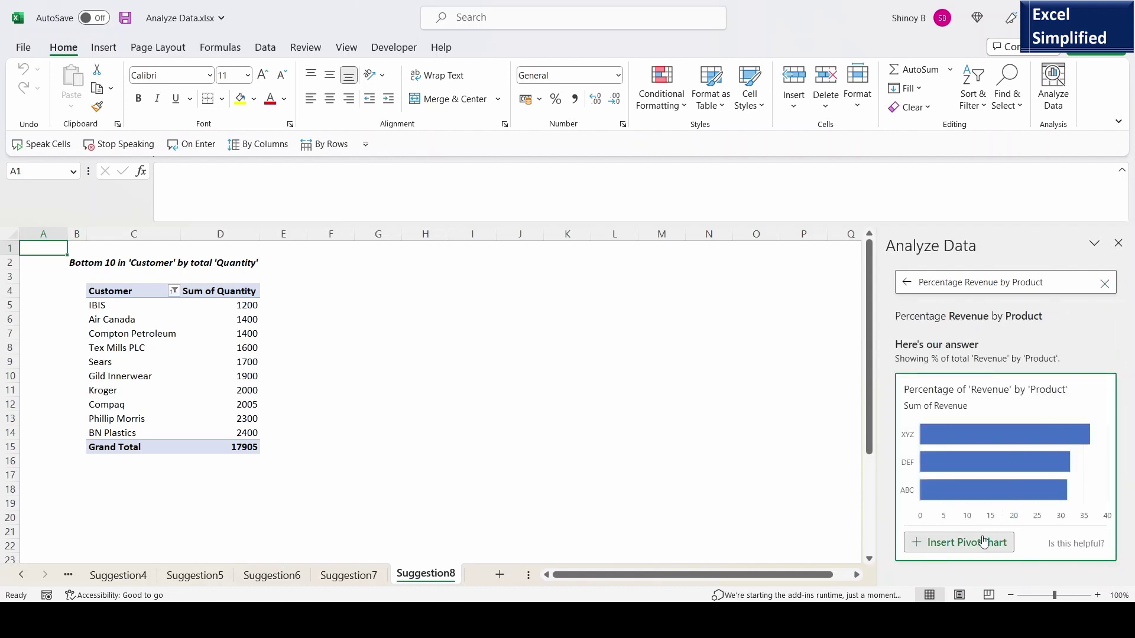
{"action": "left_click", "coordinate": [981, 541]}
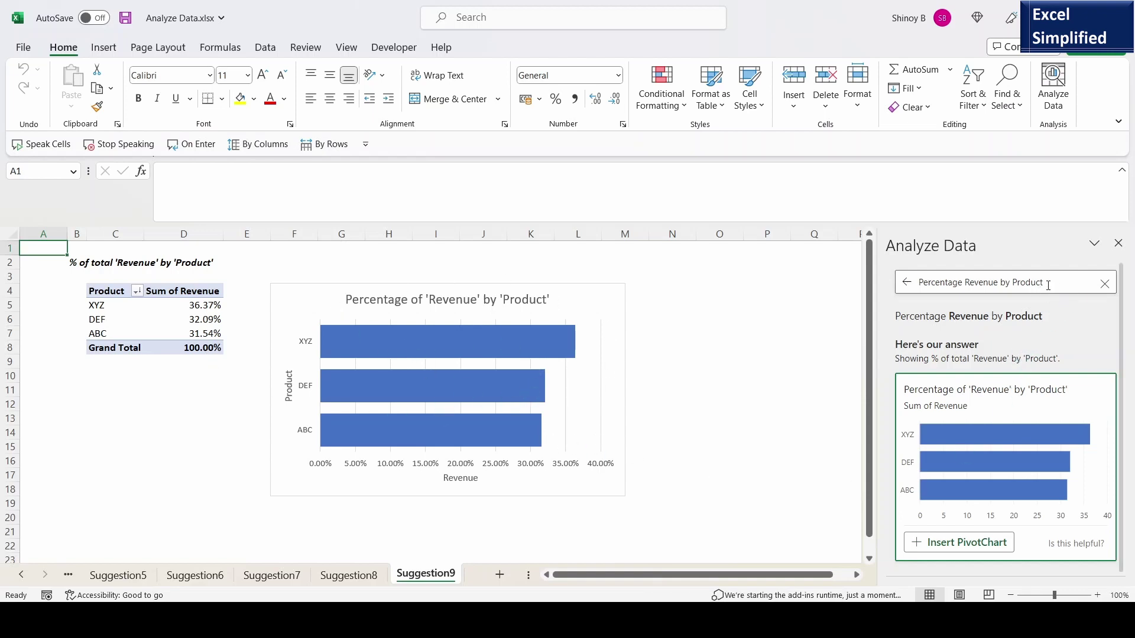
- Ask Analyze Data for Percentage Revenue by Region and insert the resulting PivotChart
{"action": "left_click_drag", "start_coordinate": [1047, 286], "coordinate": [1013, 287]}
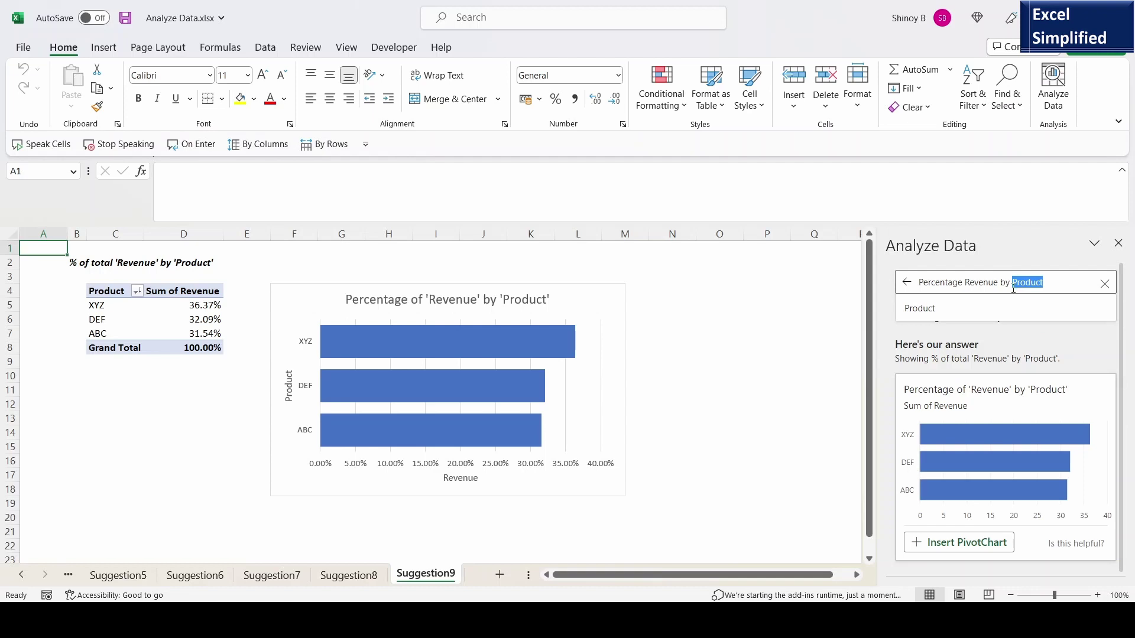
{"action": "type", "text": "R"}
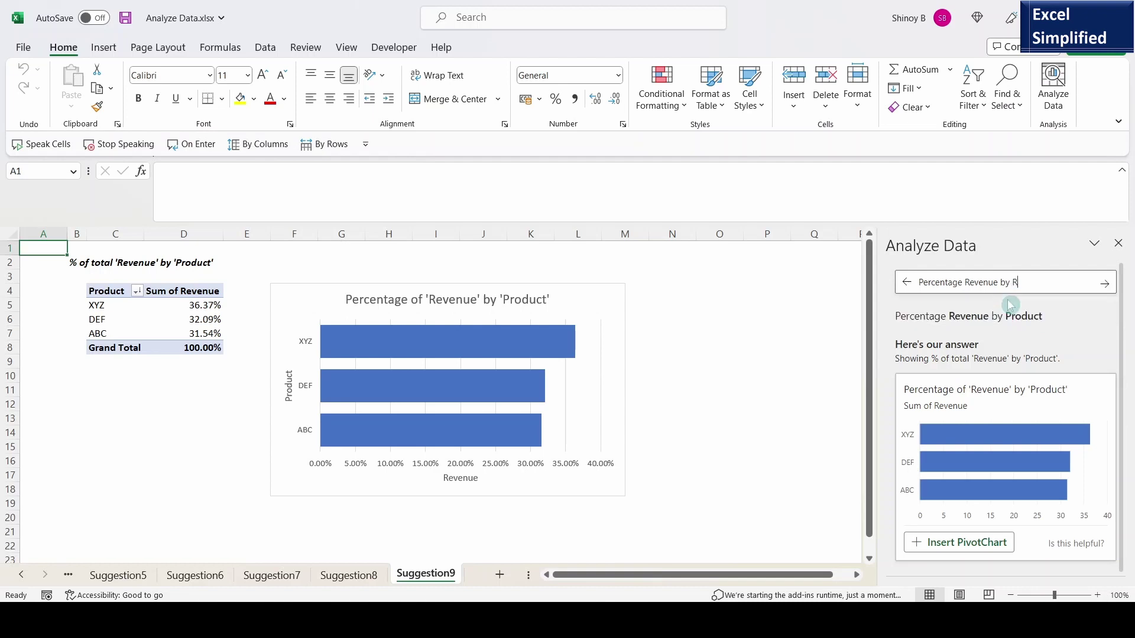
{"action": "type", "text": "egion"}
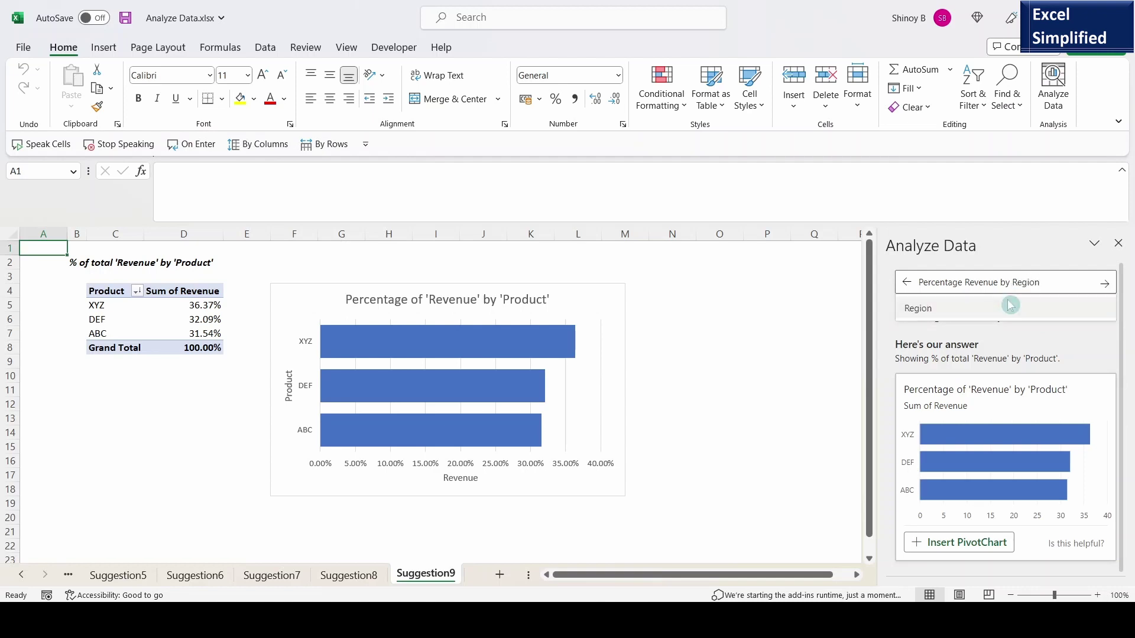
{"action": "left_click", "coordinate": [946, 308]}
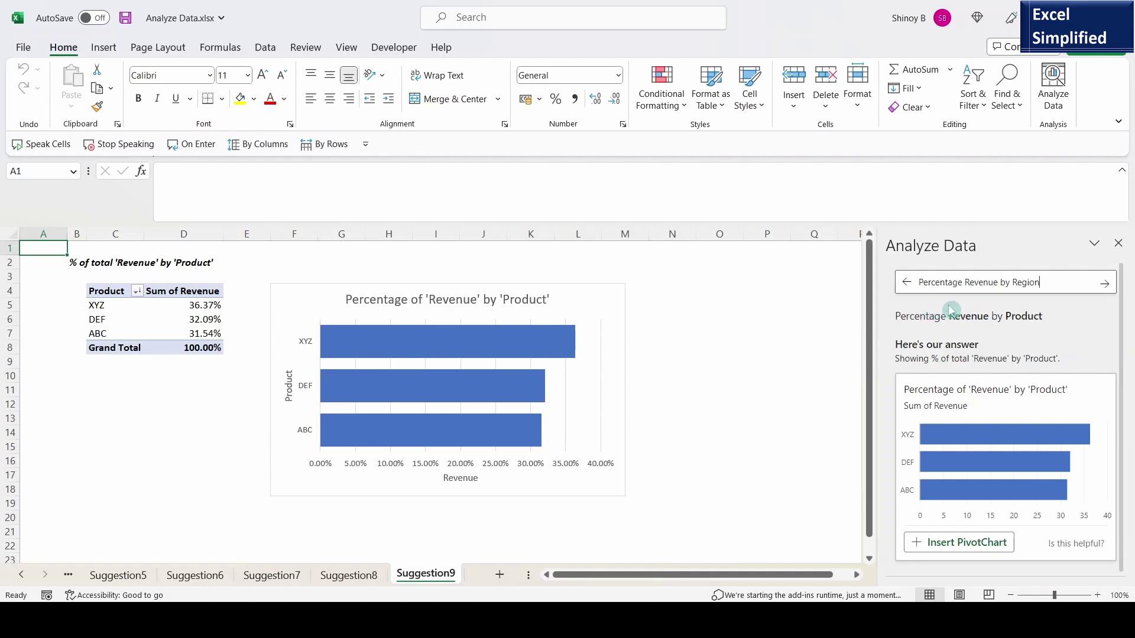
{"action": "left_click", "coordinate": [1110, 286]}
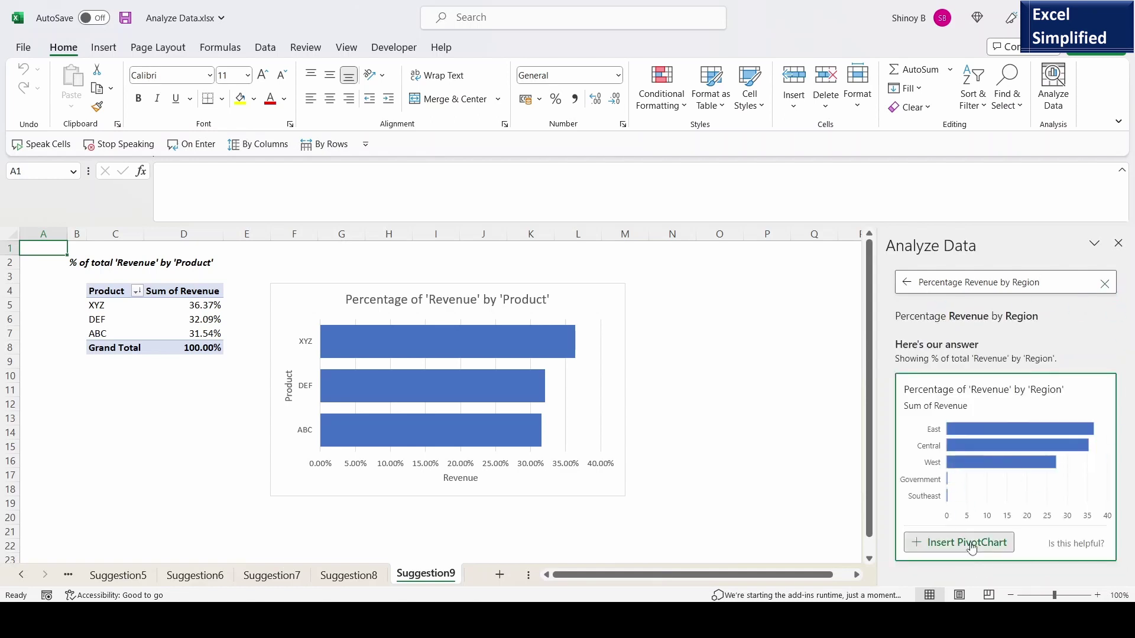
{"action": "left_click", "coordinate": [971, 543]}
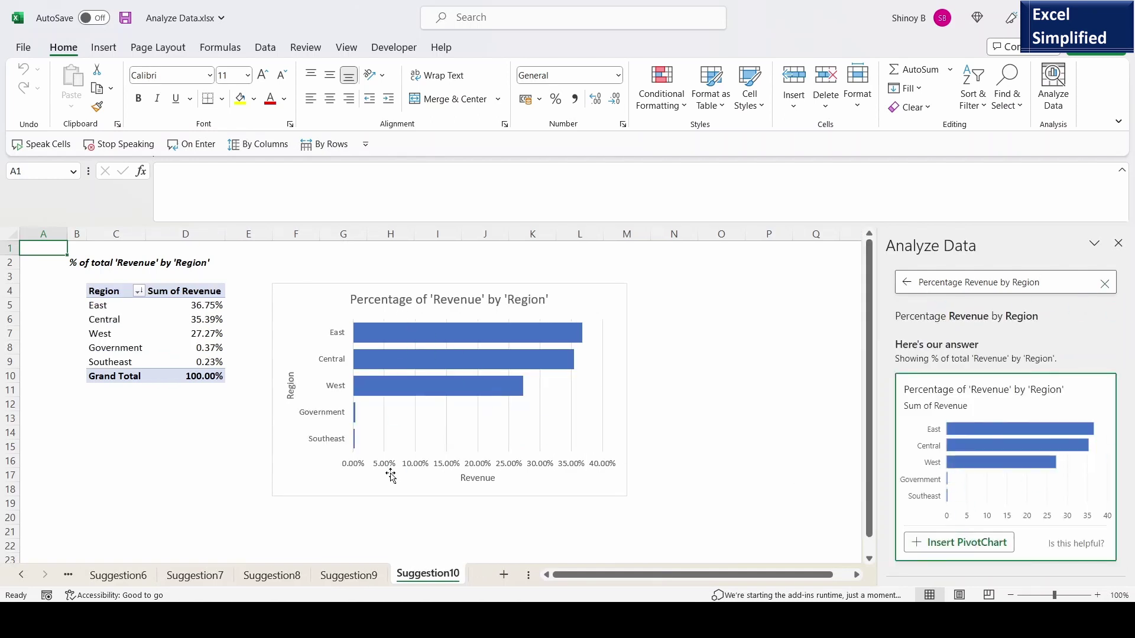